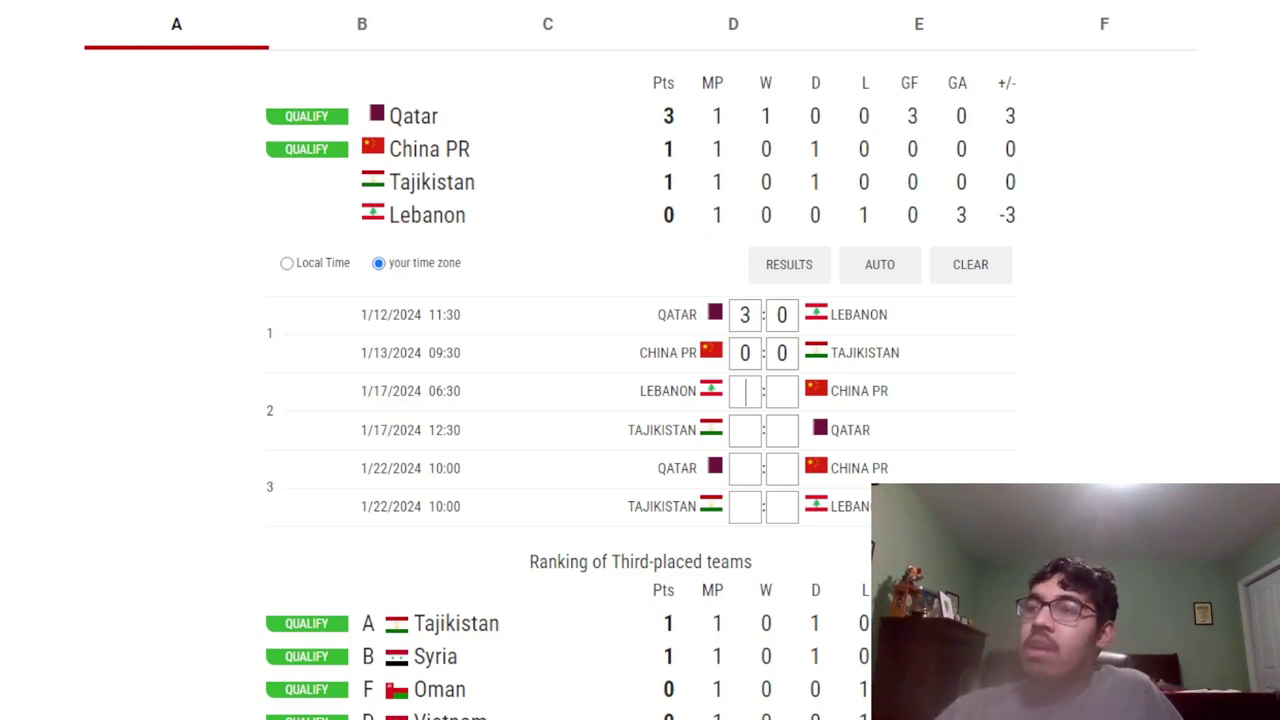
Enter the Group A matchday 2 scores: Lebanon 0–1 China PR and Tajikistan 0–2 Qatar
click(756, 391)
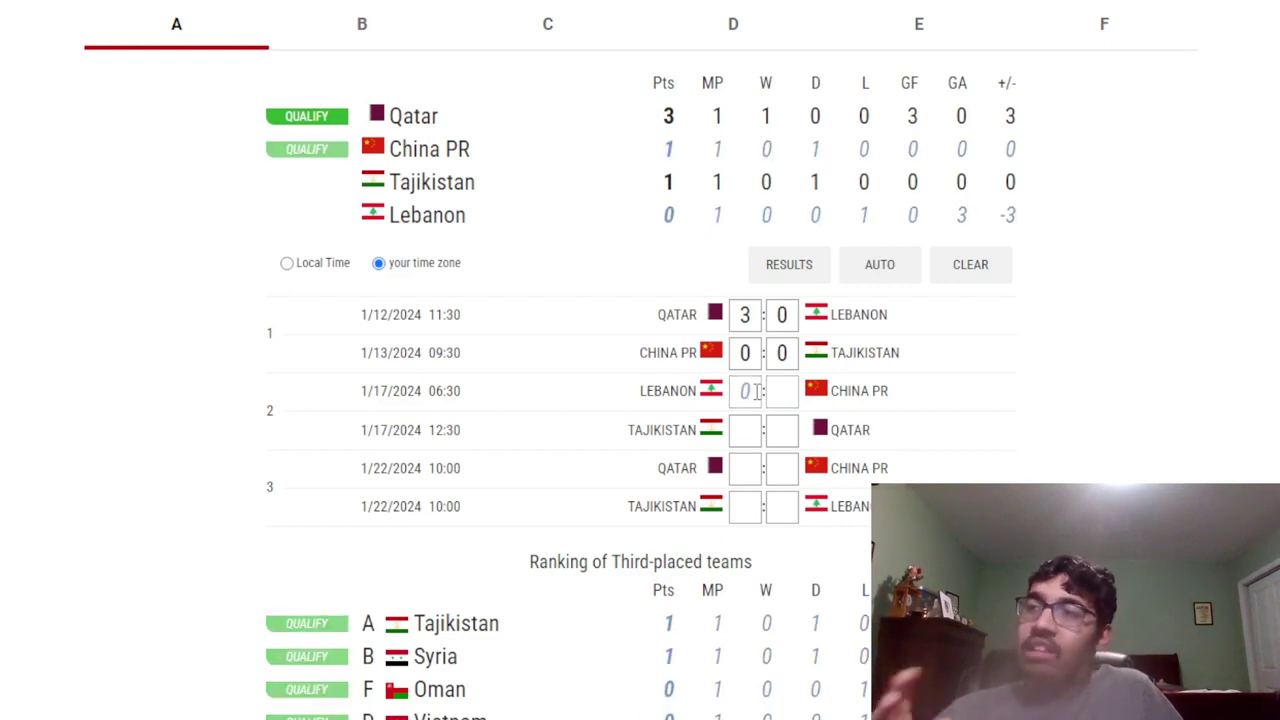
click(769, 393)
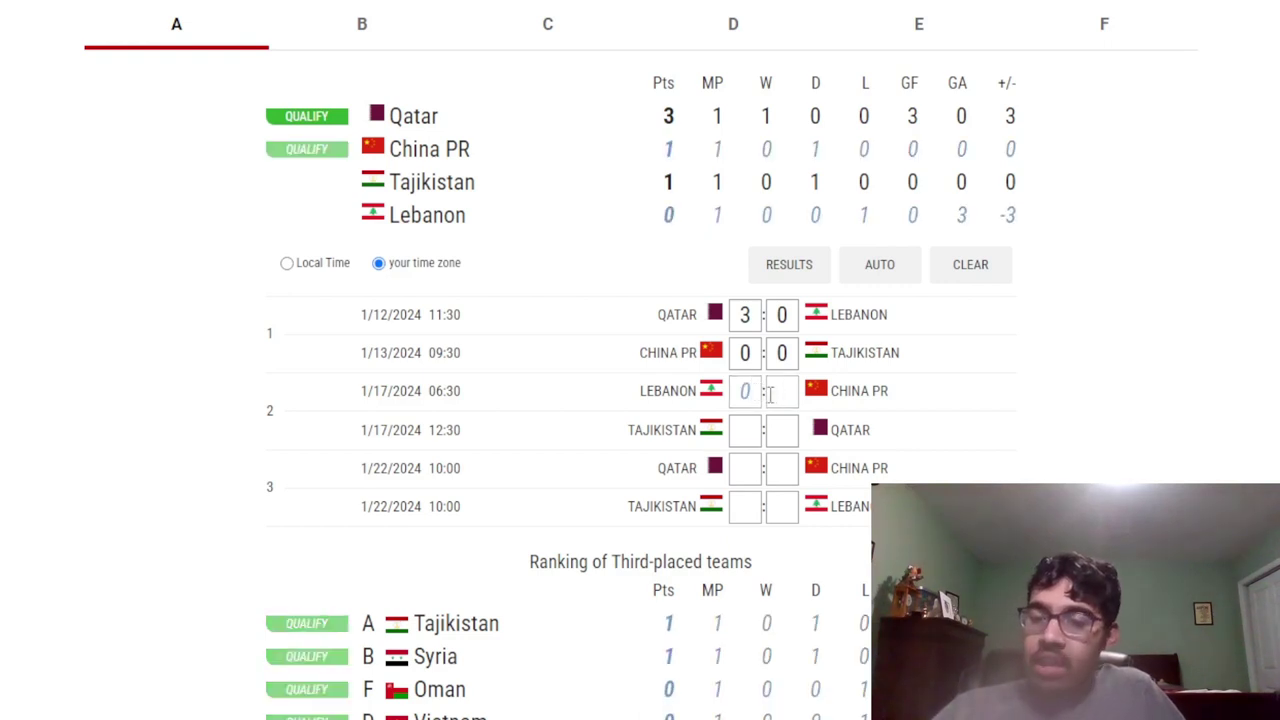
text(1)
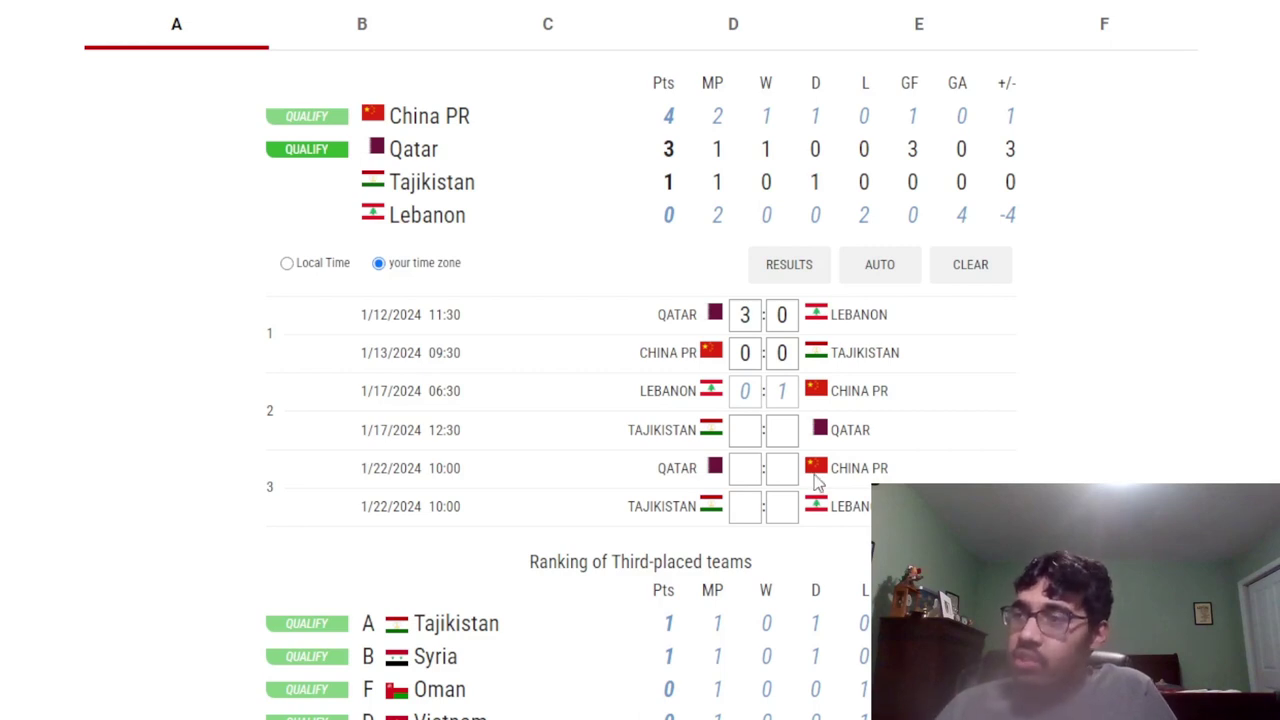
click(751, 434)
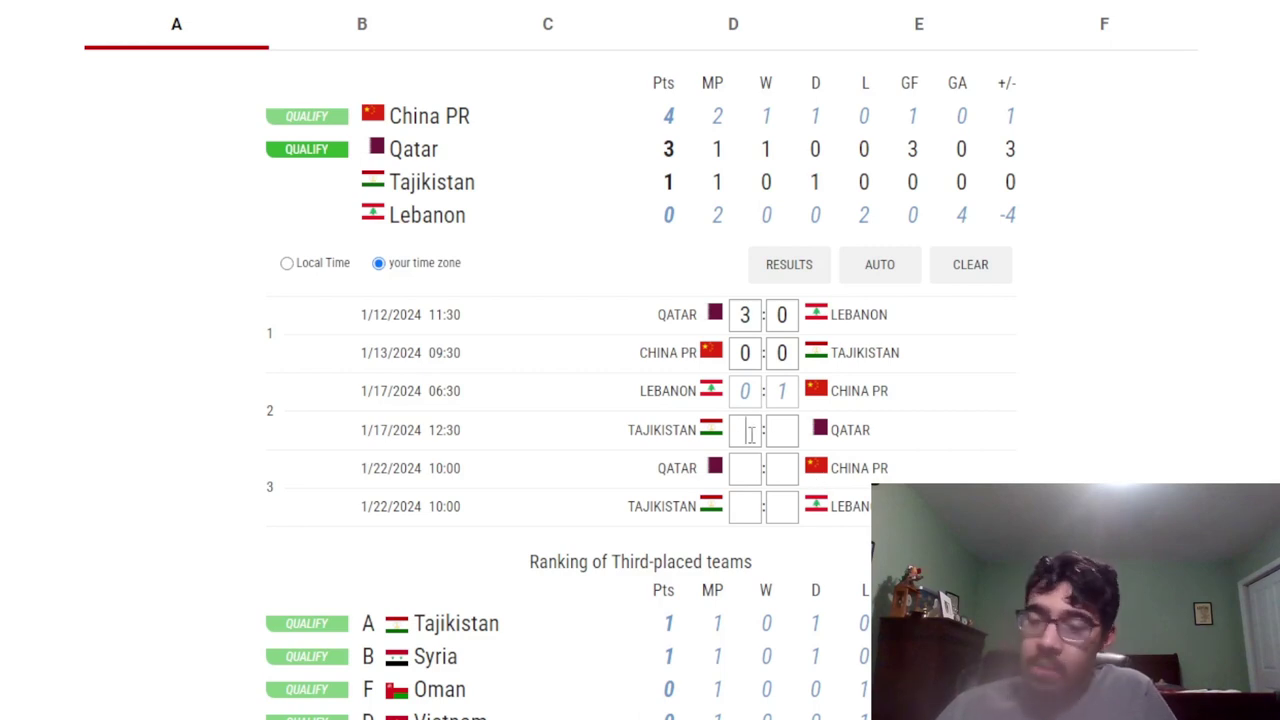
text(0)
click(796, 431)
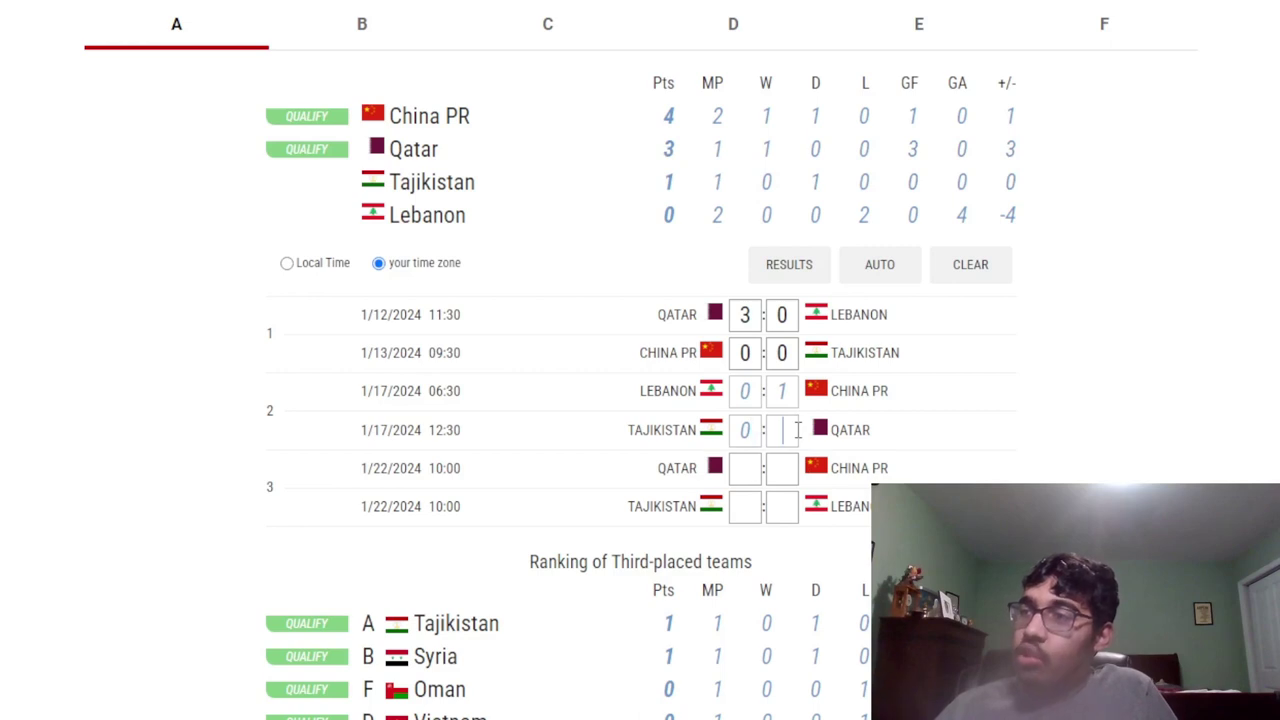
text(2)
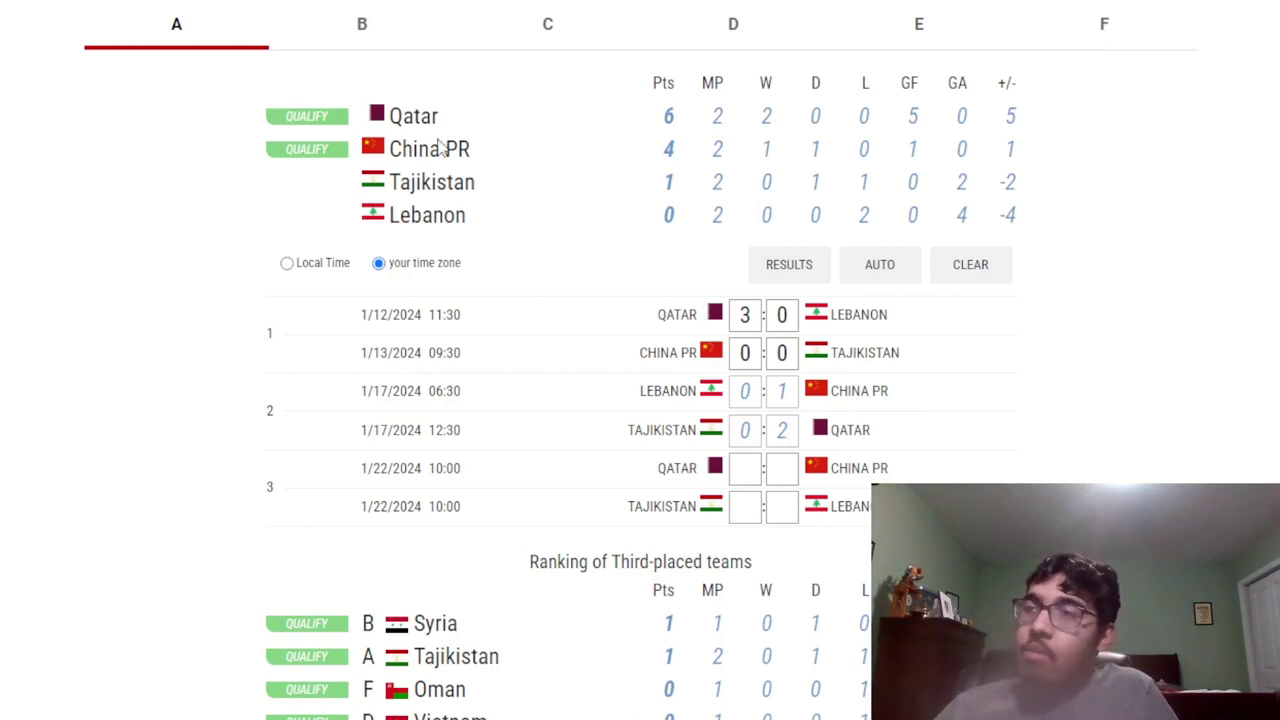
Open Group B and enter a 0–1 score for the Syria versus Australia match
click(333, 20)
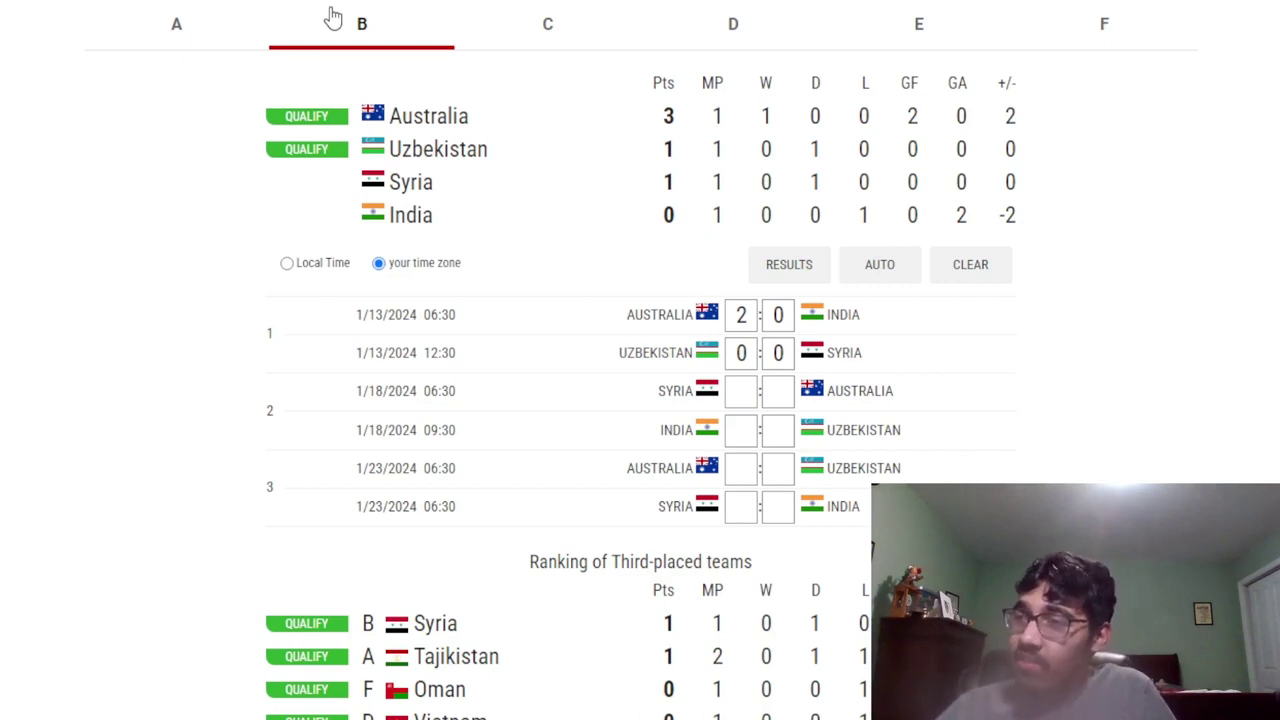
click(729, 398)
text(0)
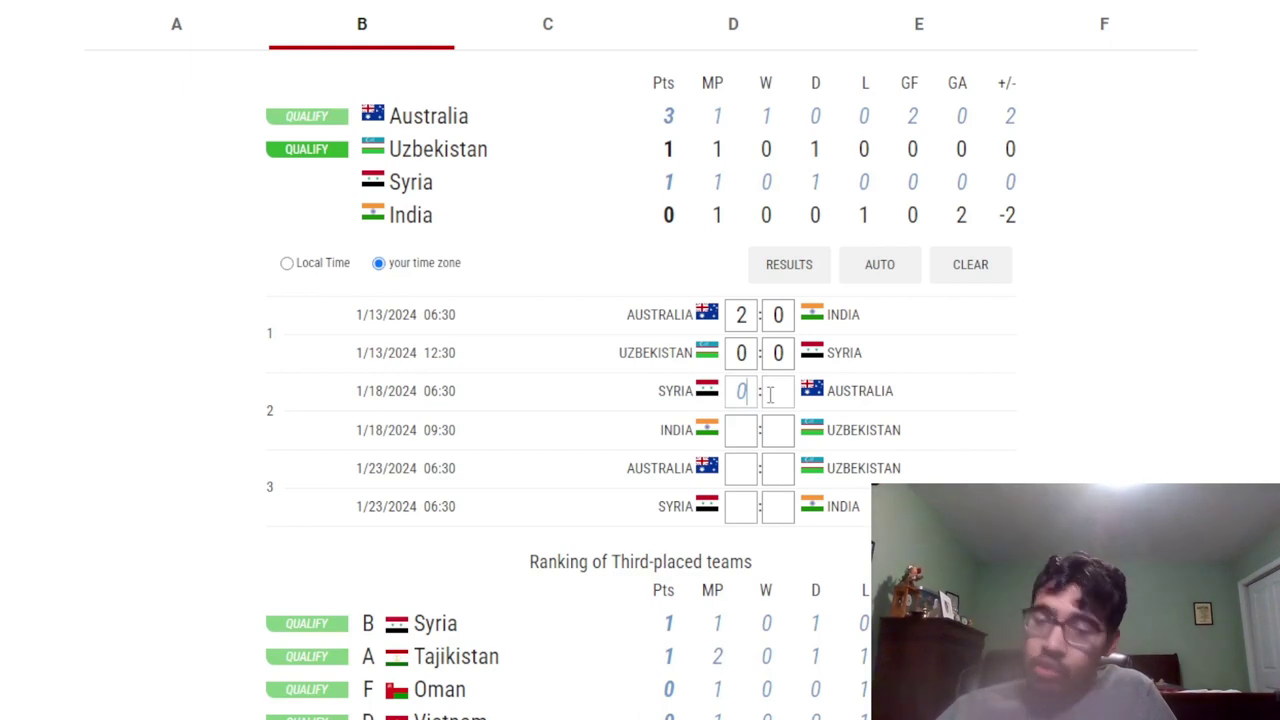
click(771, 394)
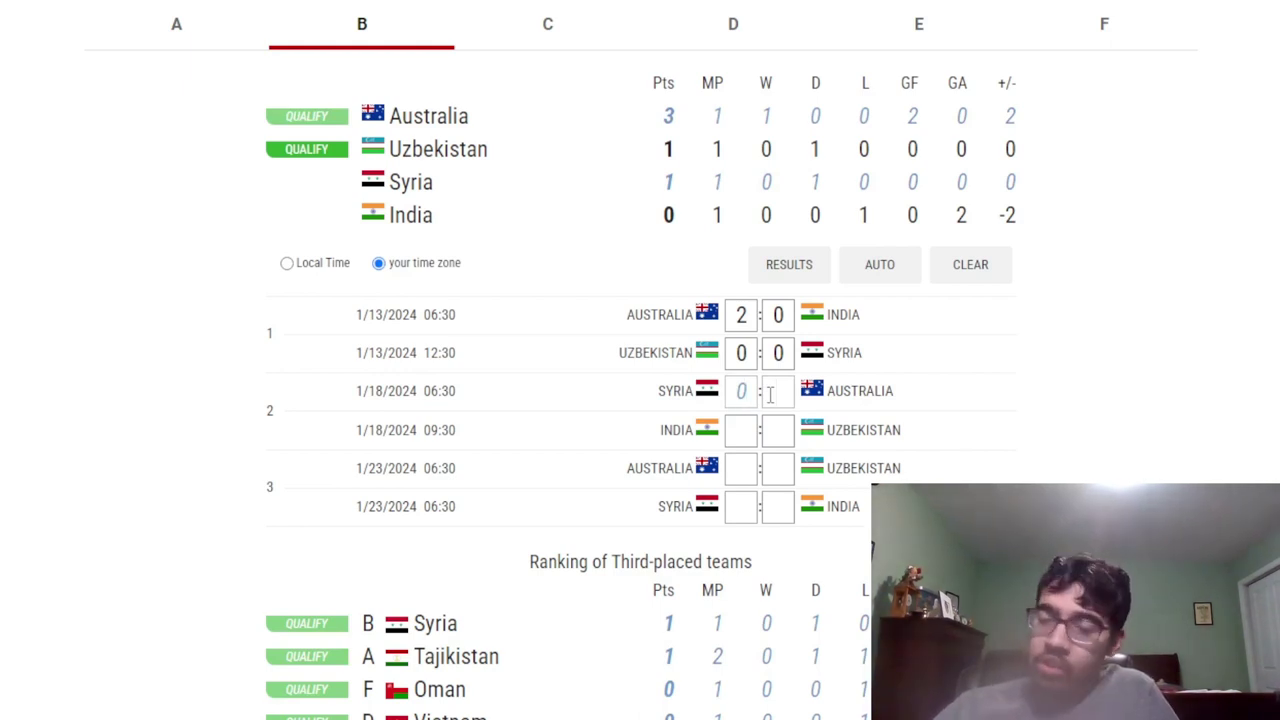
text(1)
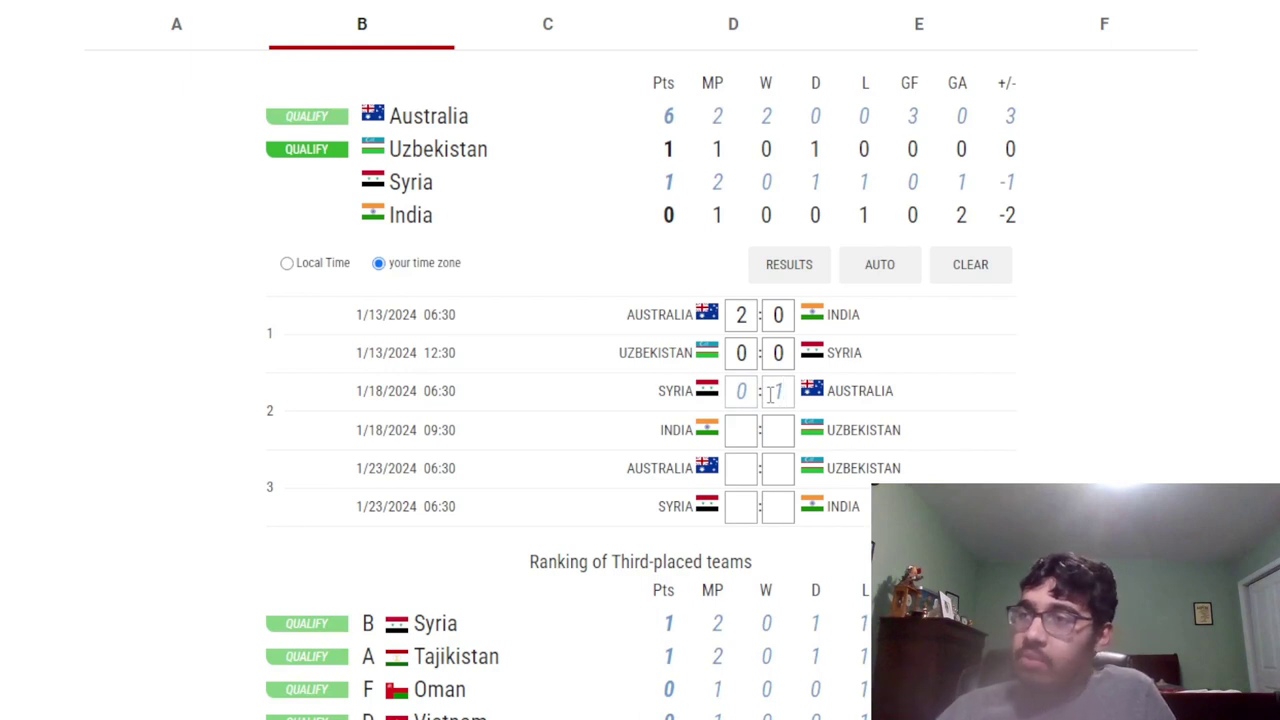
Enter a 0–1 score for the India versus Uzbekistan match in Group B
scroll(1131, 440, up, 1)
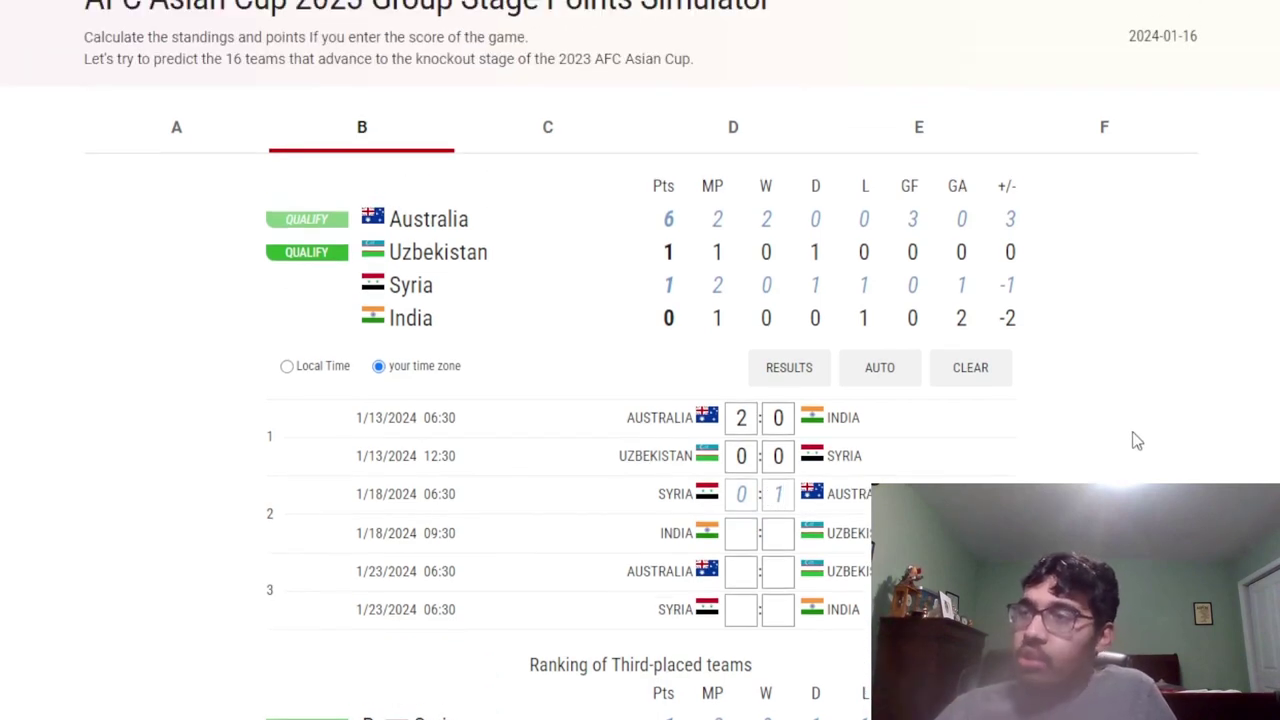
scroll(1135, 440, down, 1)
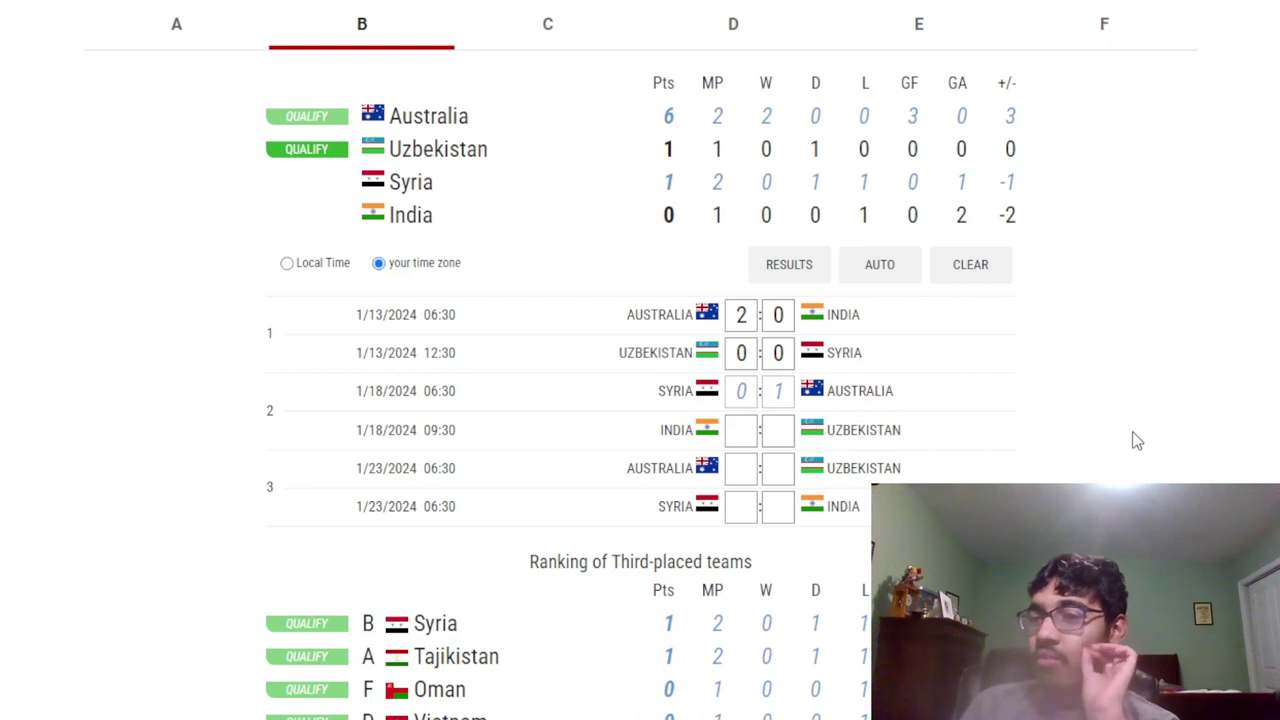
click(728, 430)
text(0)
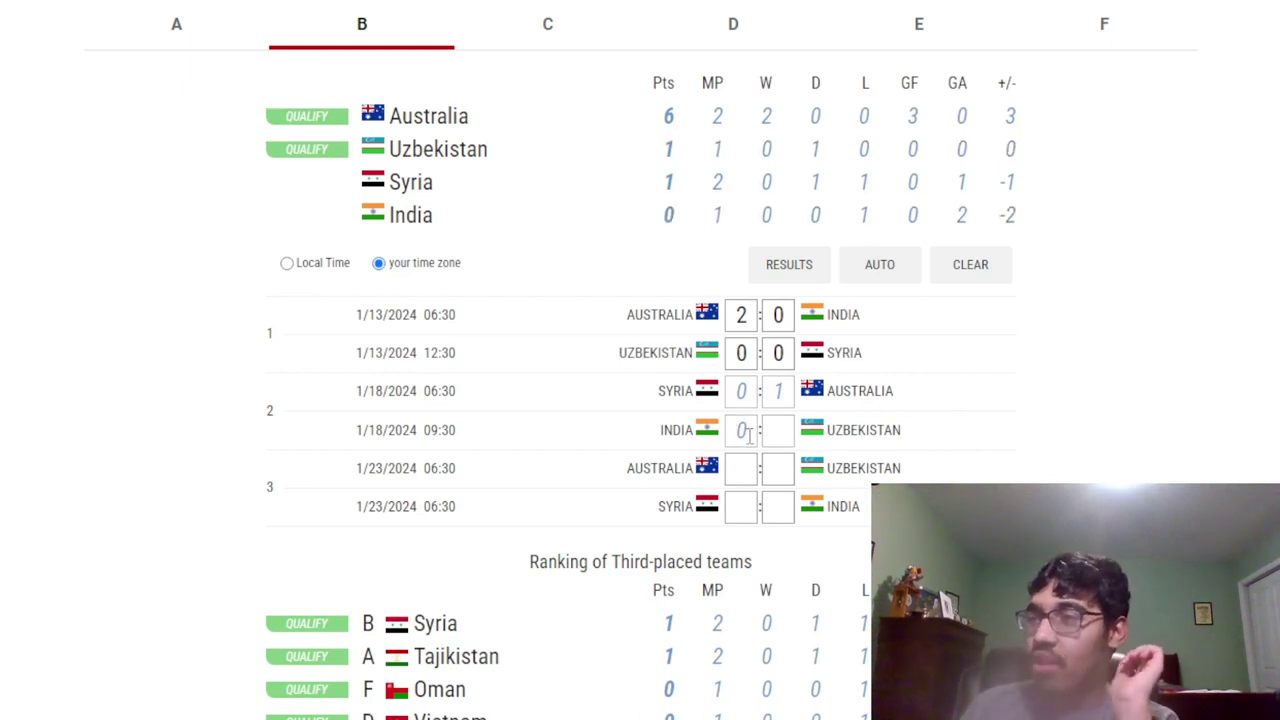
click(777, 424)
text(1)
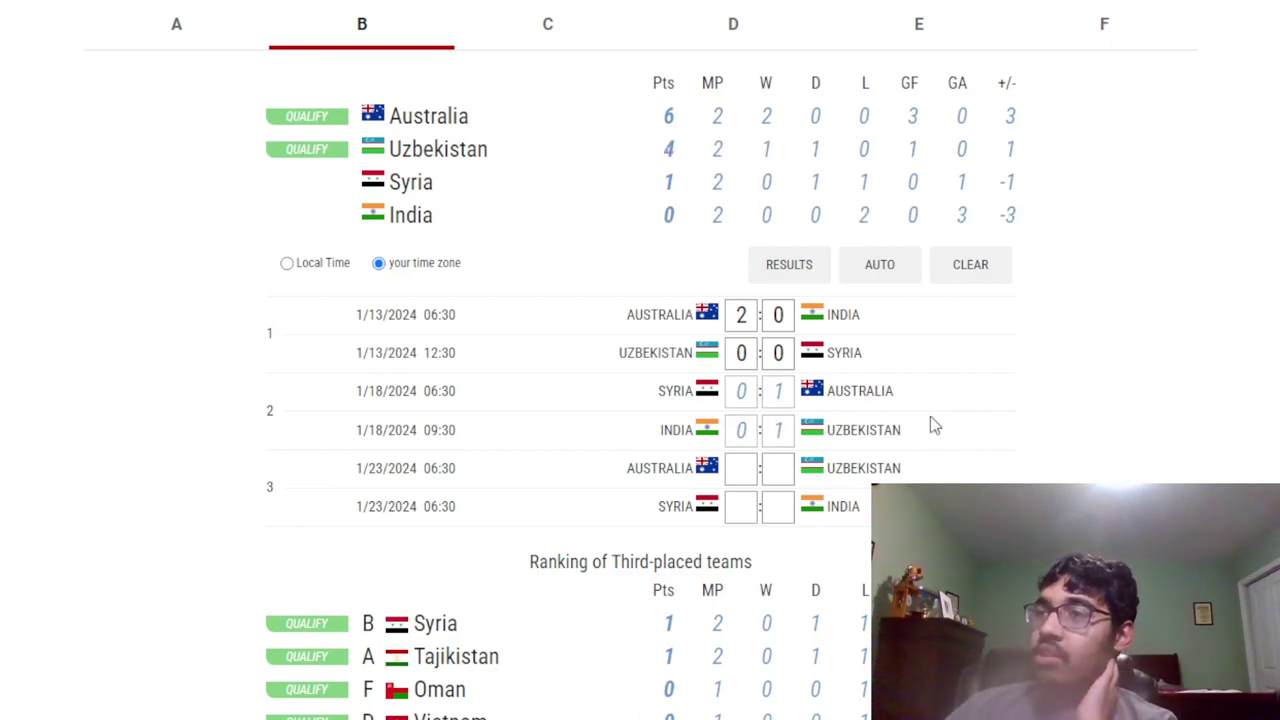
Open Group C and enter a 0–2 score for the Palestine versus UAE match
click(594, 46)
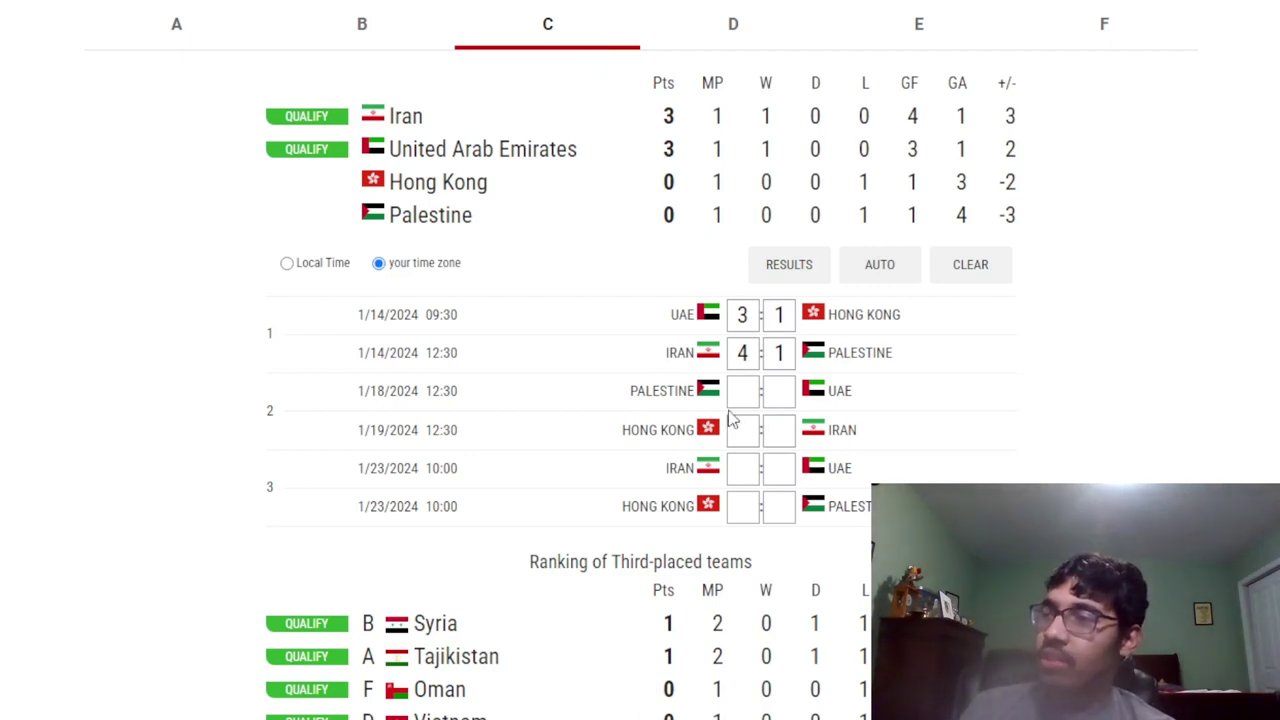
click(782, 396)
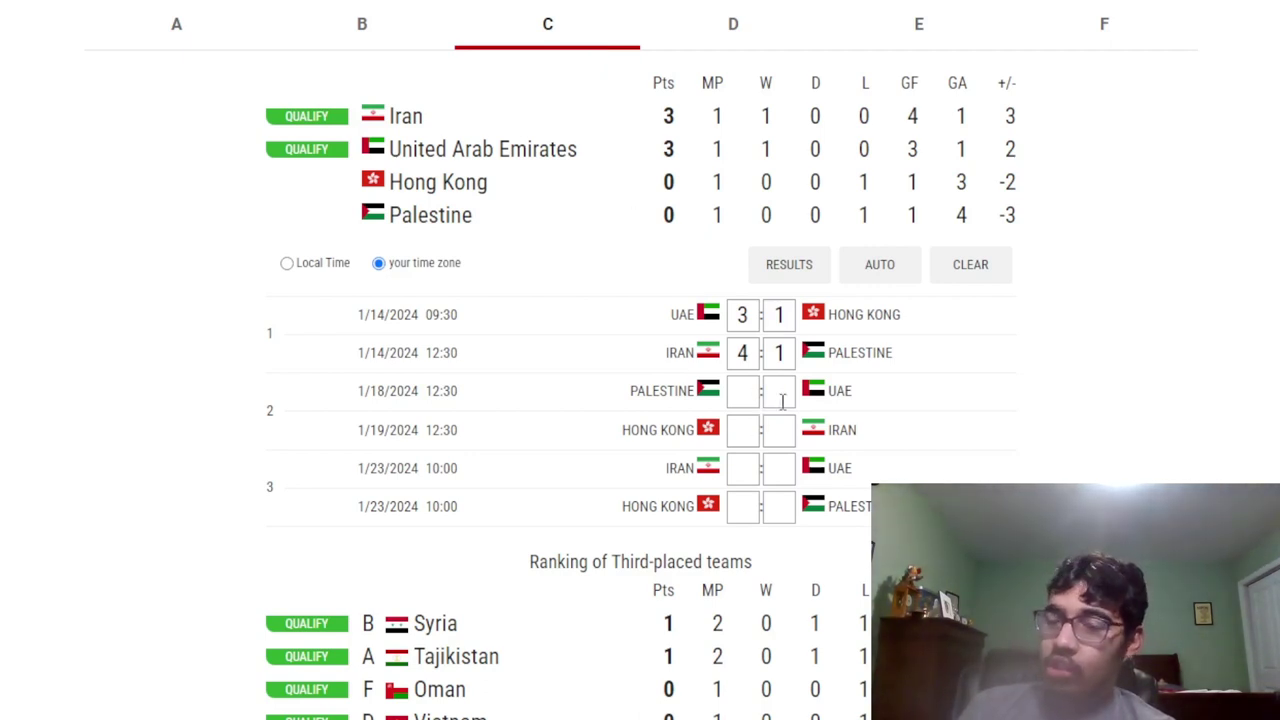
text(2)
click(745, 396)
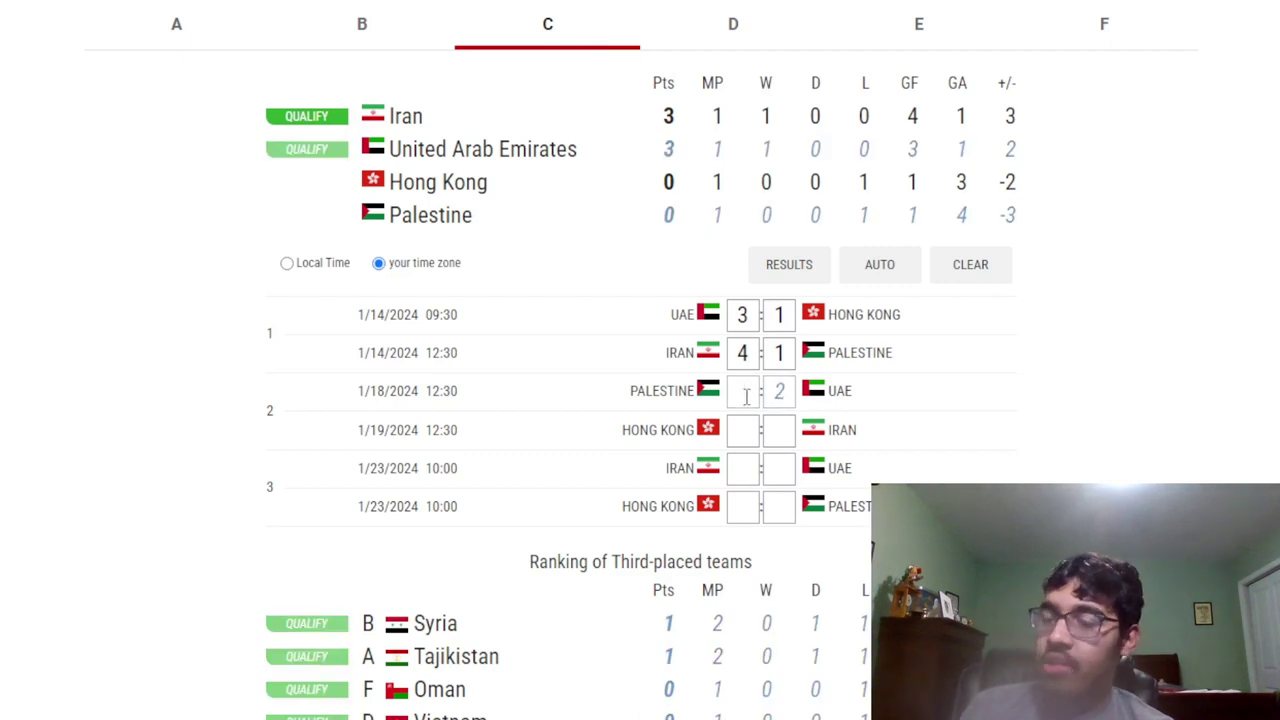
text(0)
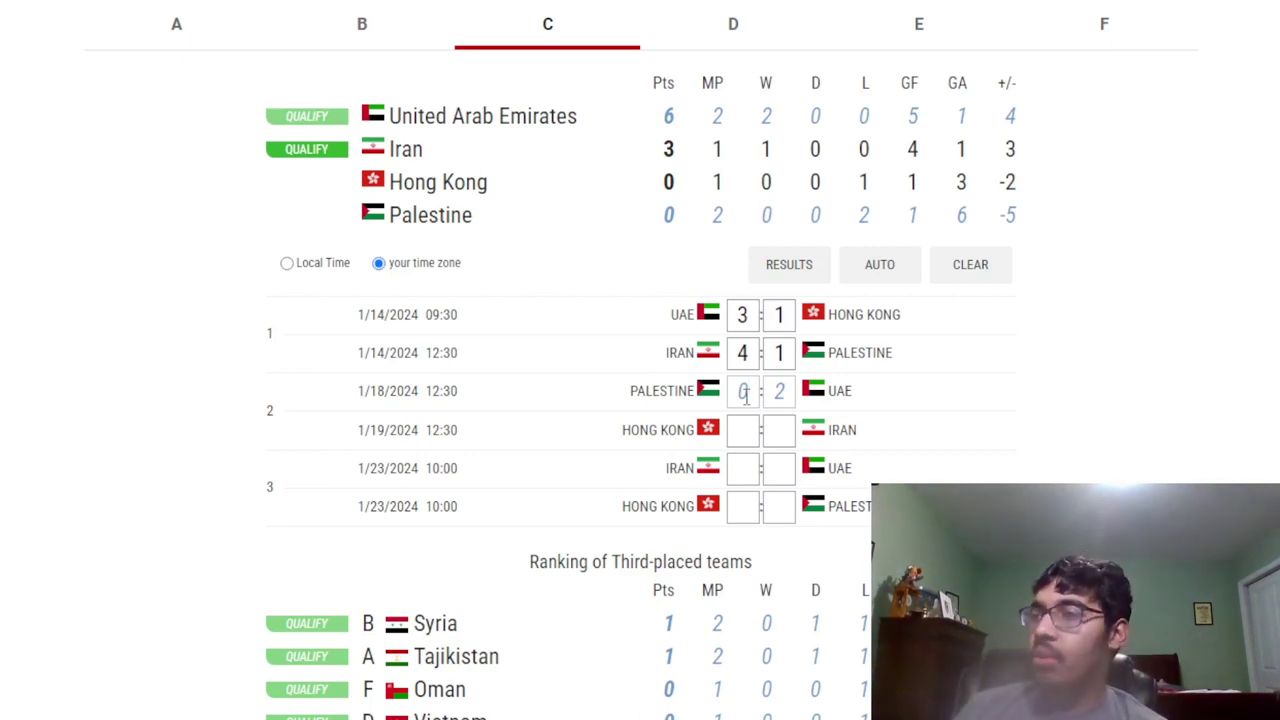
Enter a 0–4 score for the Hong Kong versus Iran match in Group C
click(776, 441)
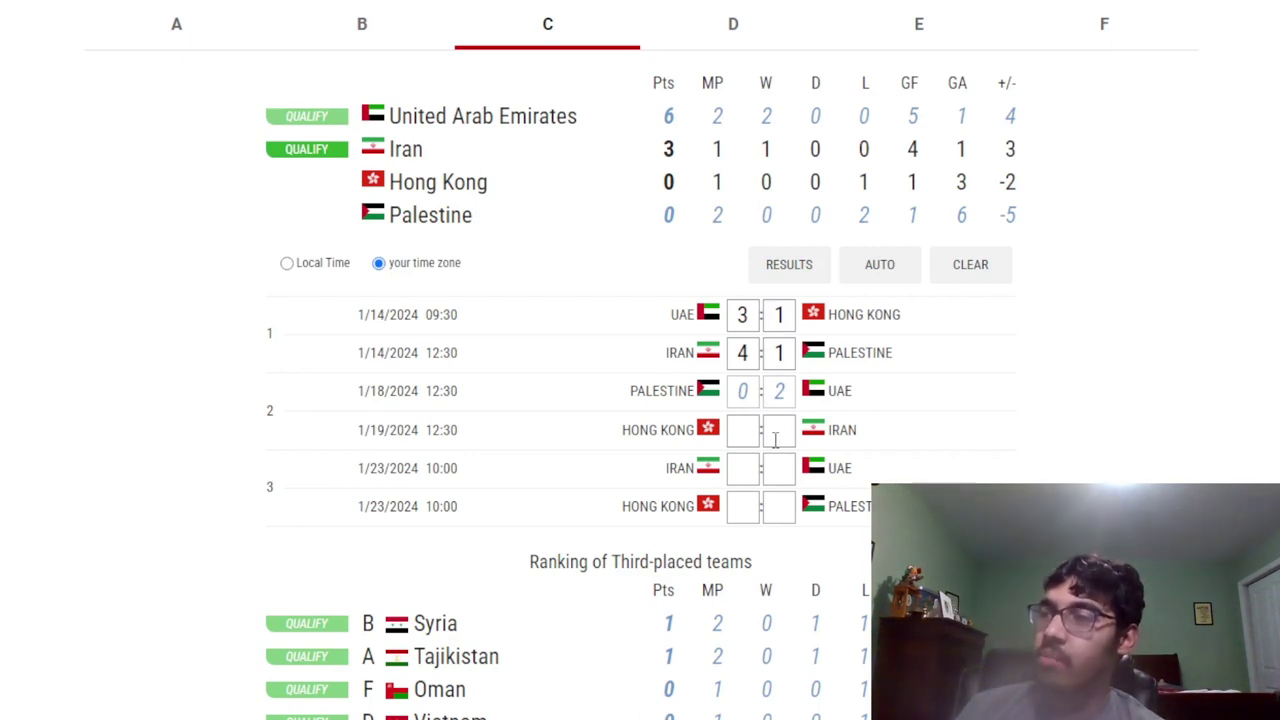
text(5)
click(745, 432)
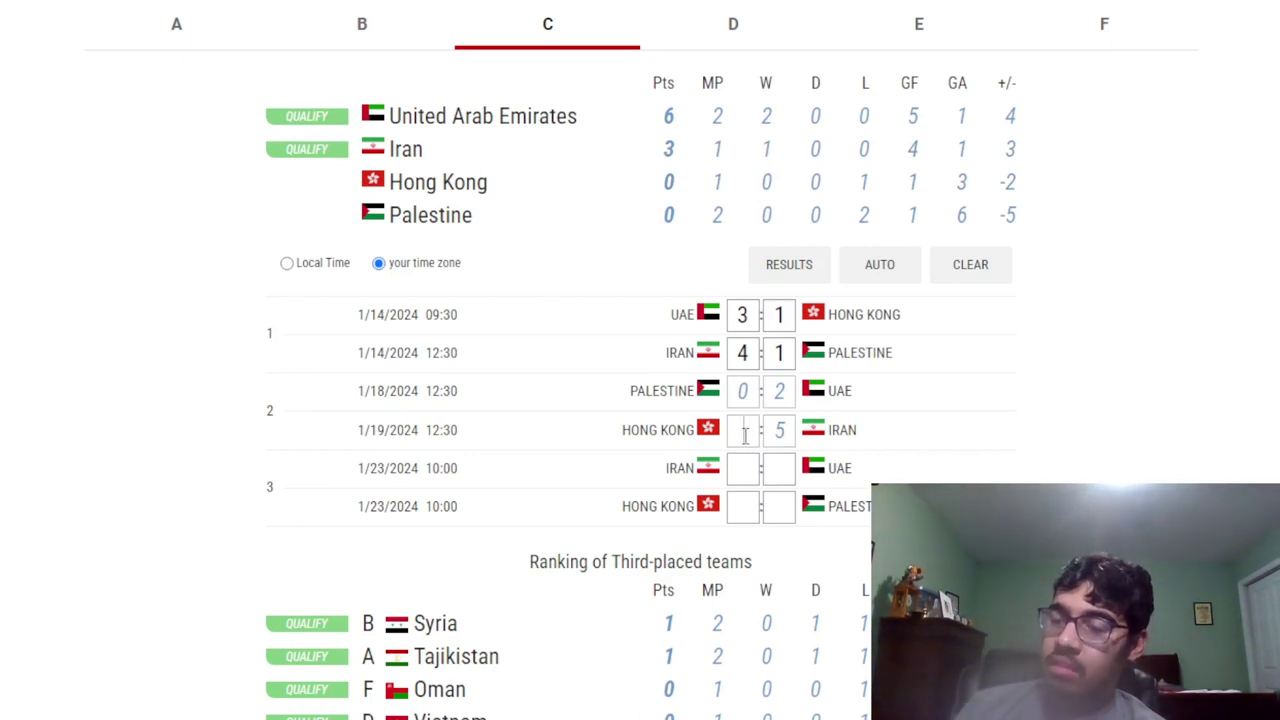
text(0)
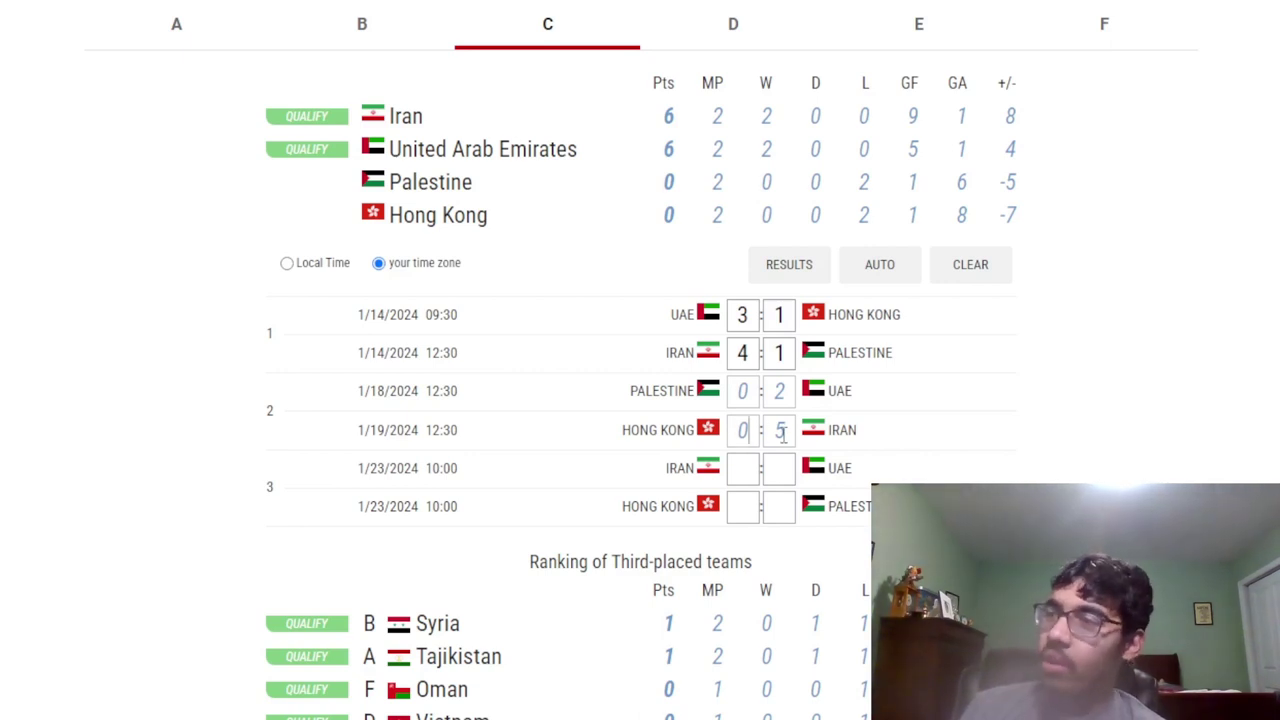
click(782, 430)
text(4)
Open Group D and enter a 1–2 score for the Iraq versus Japan match
scroll(1012, 415, up, 1)
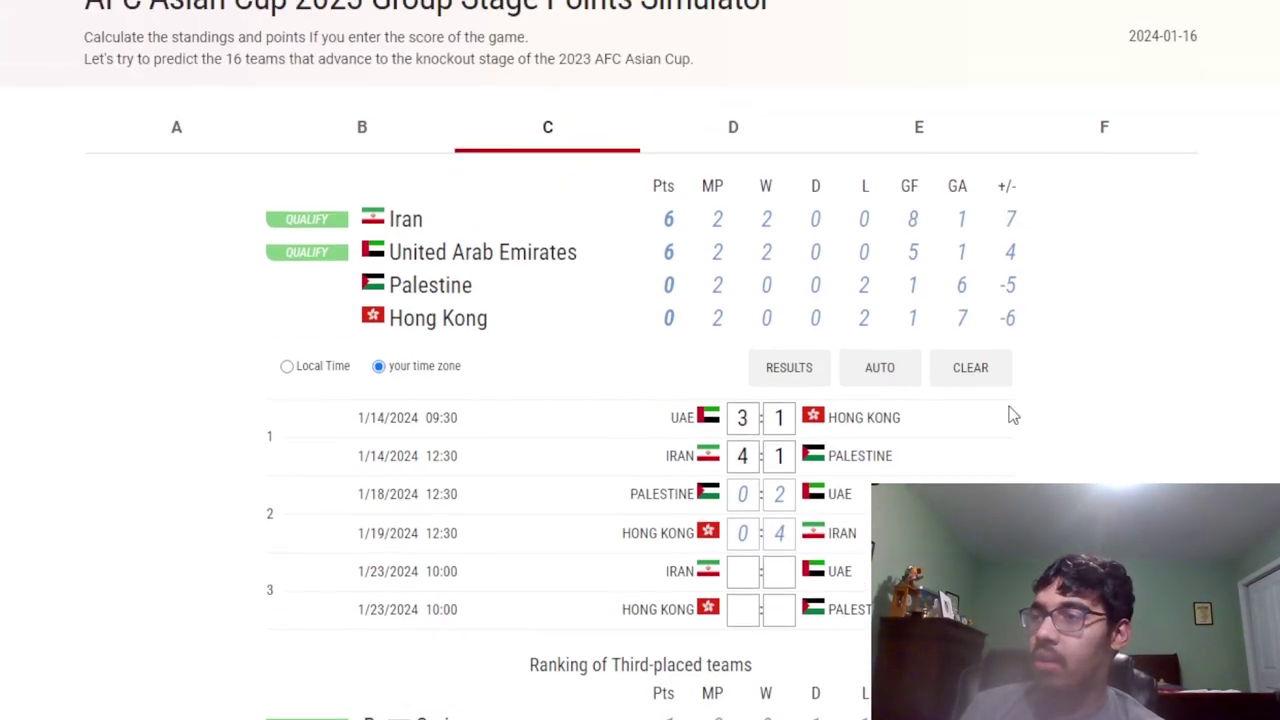
scroll(1012, 415, down, 1)
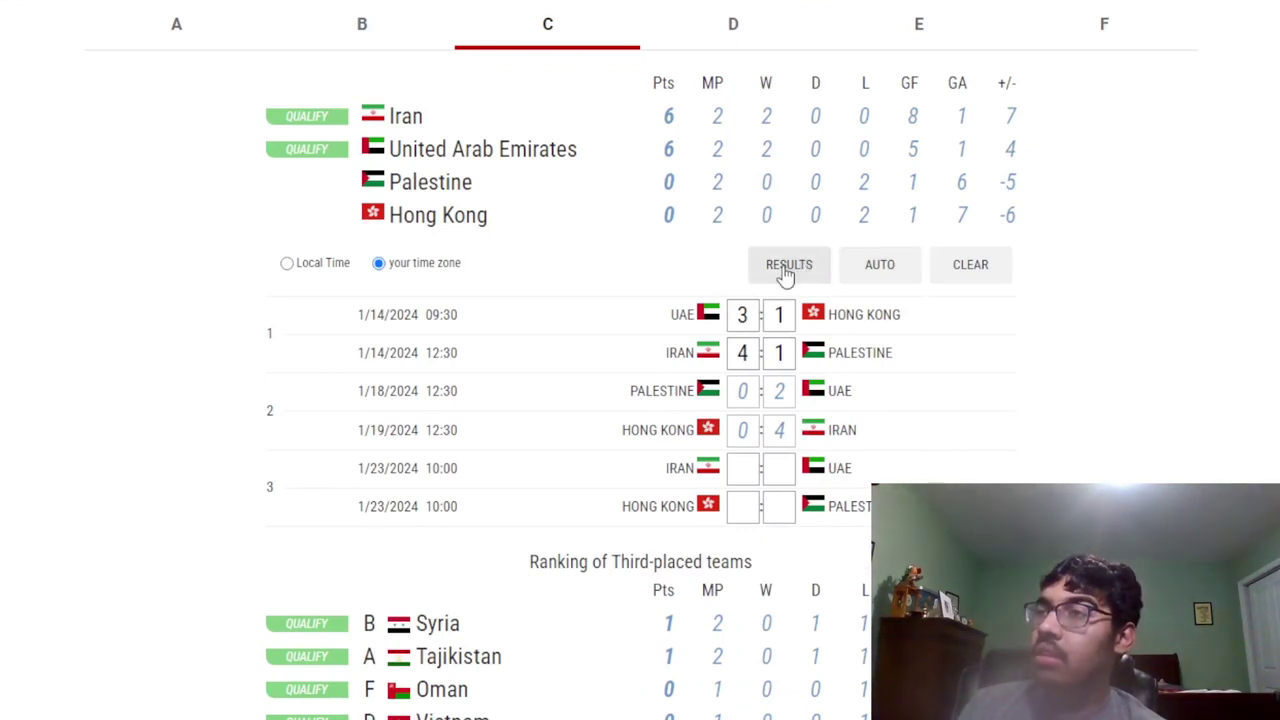
click(712, 42)
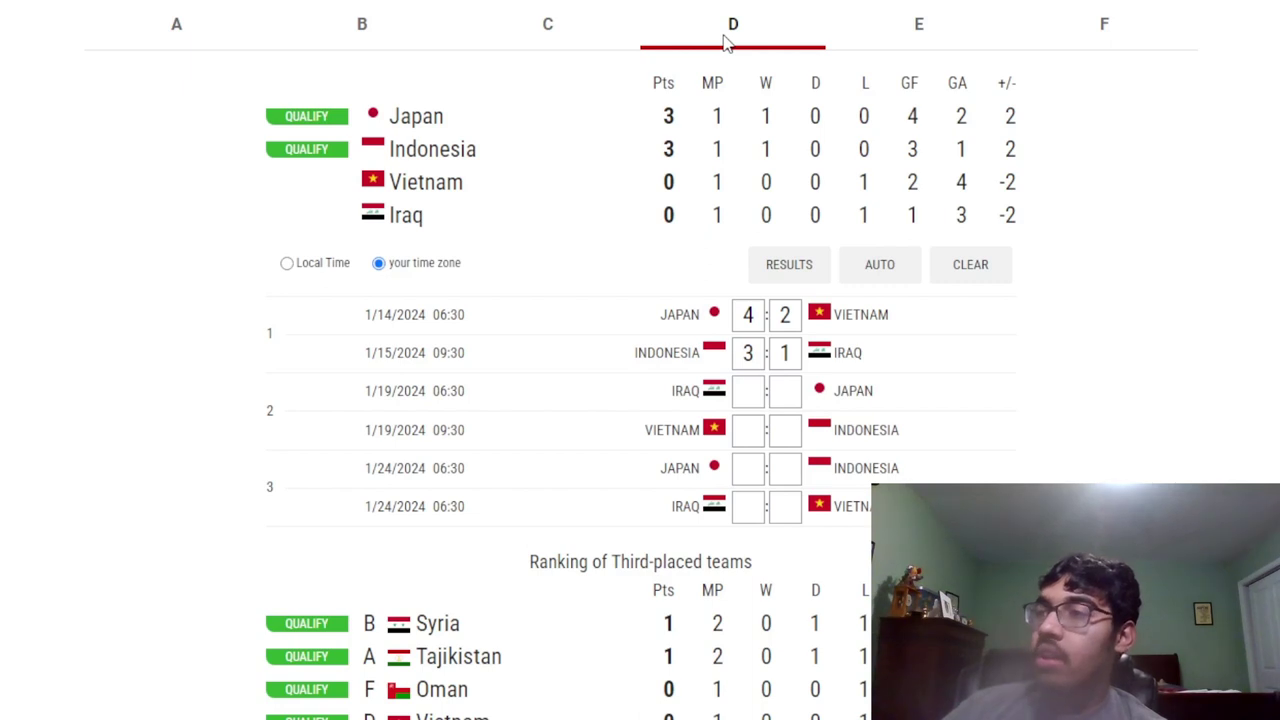
click(748, 392)
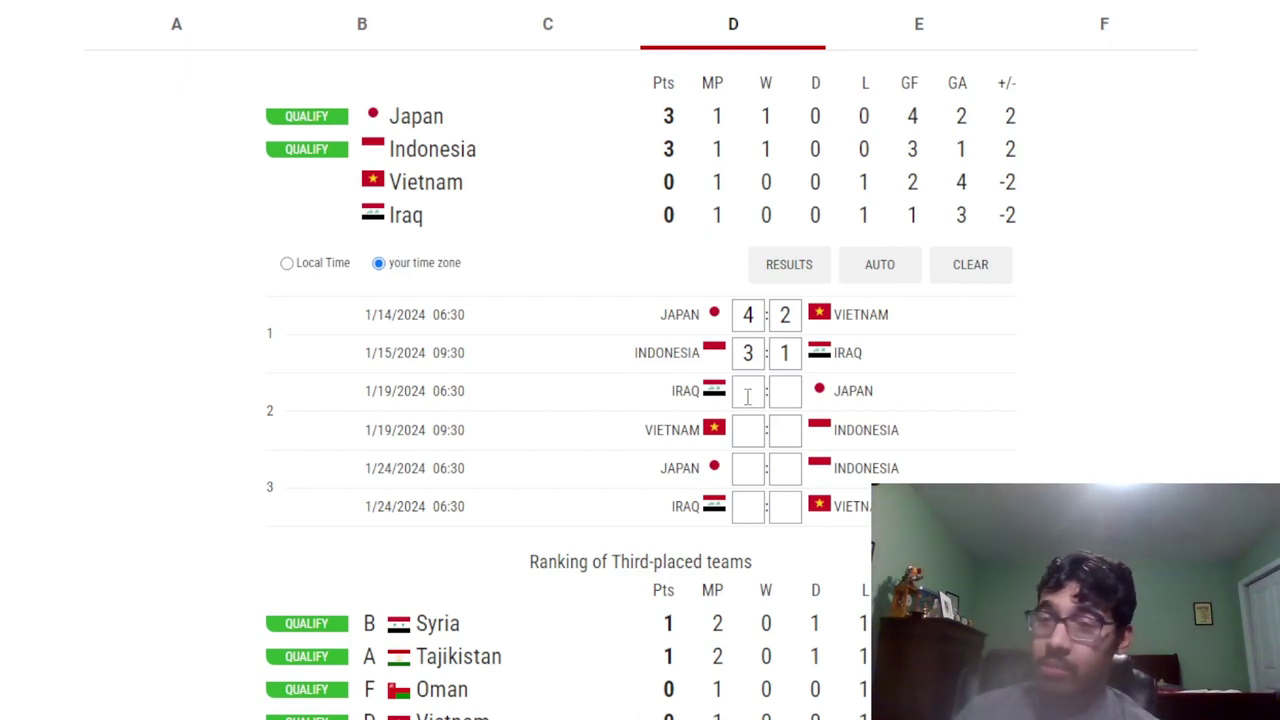
text(1)
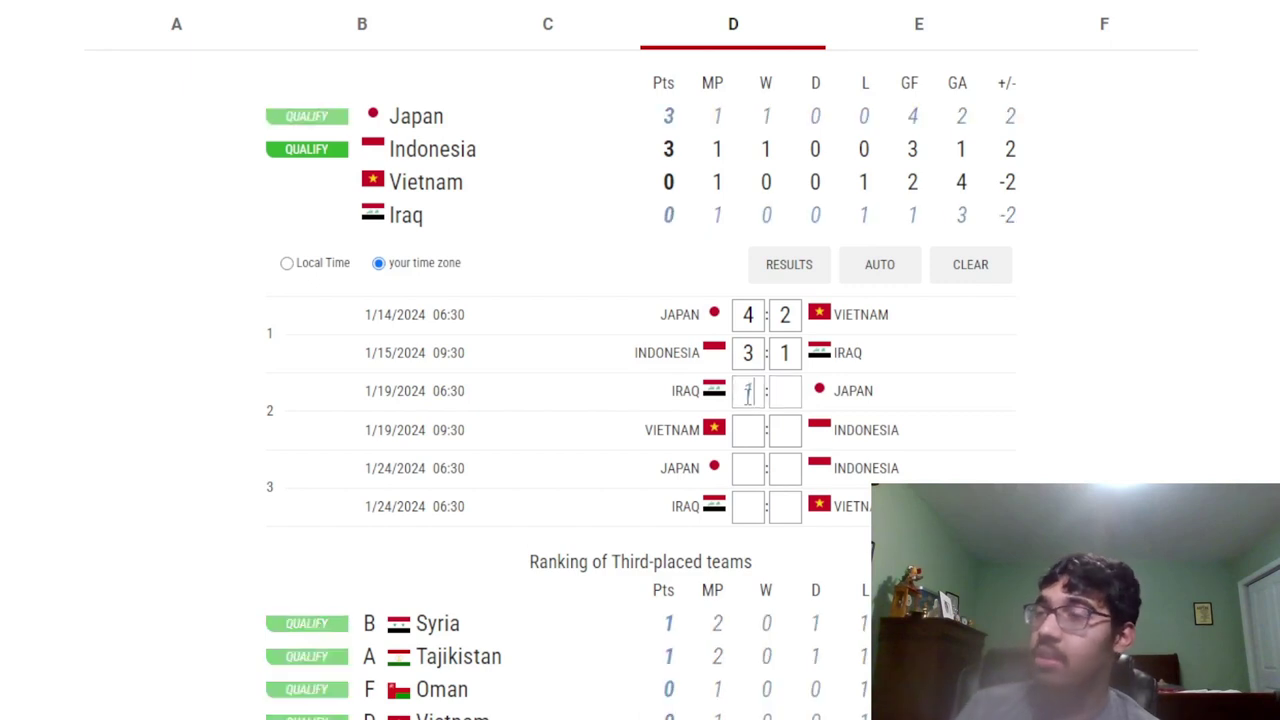
click(788, 392)
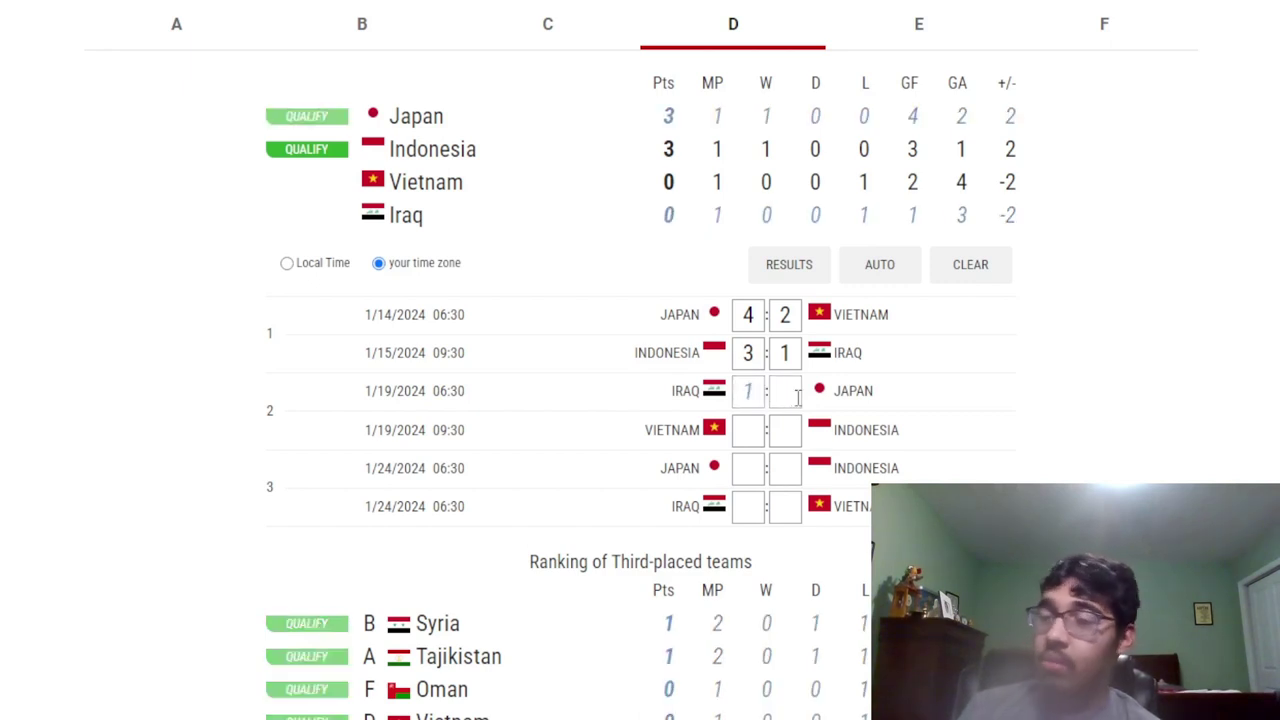
text(2)
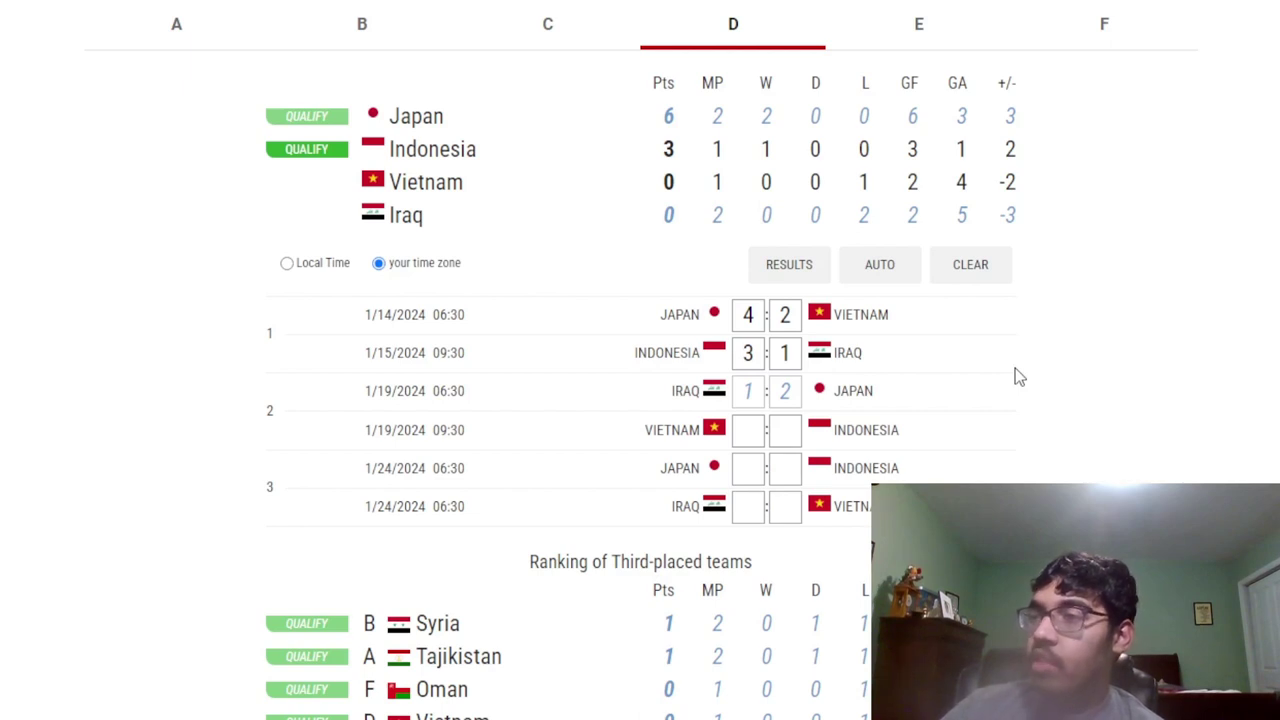
Enter a 3–2 score for the Vietnam versus Indonesia match in Group D
click(748, 447)
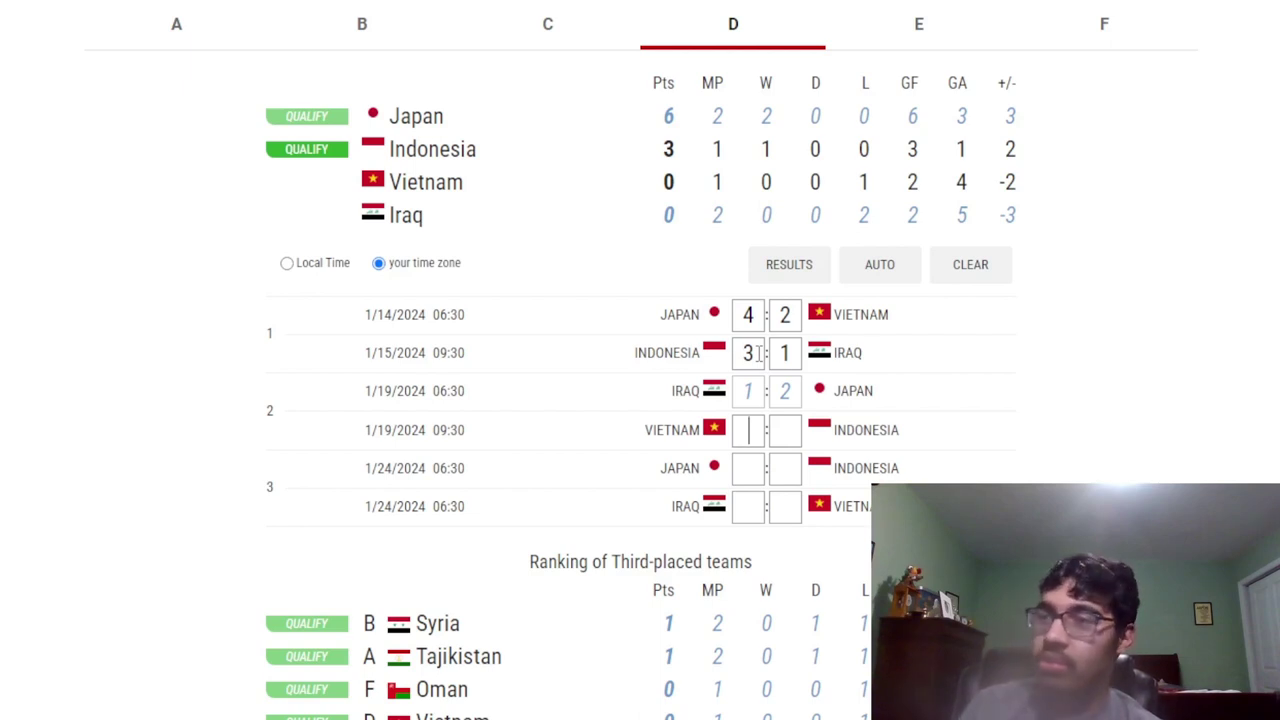
text(3)
key(BackSpace)
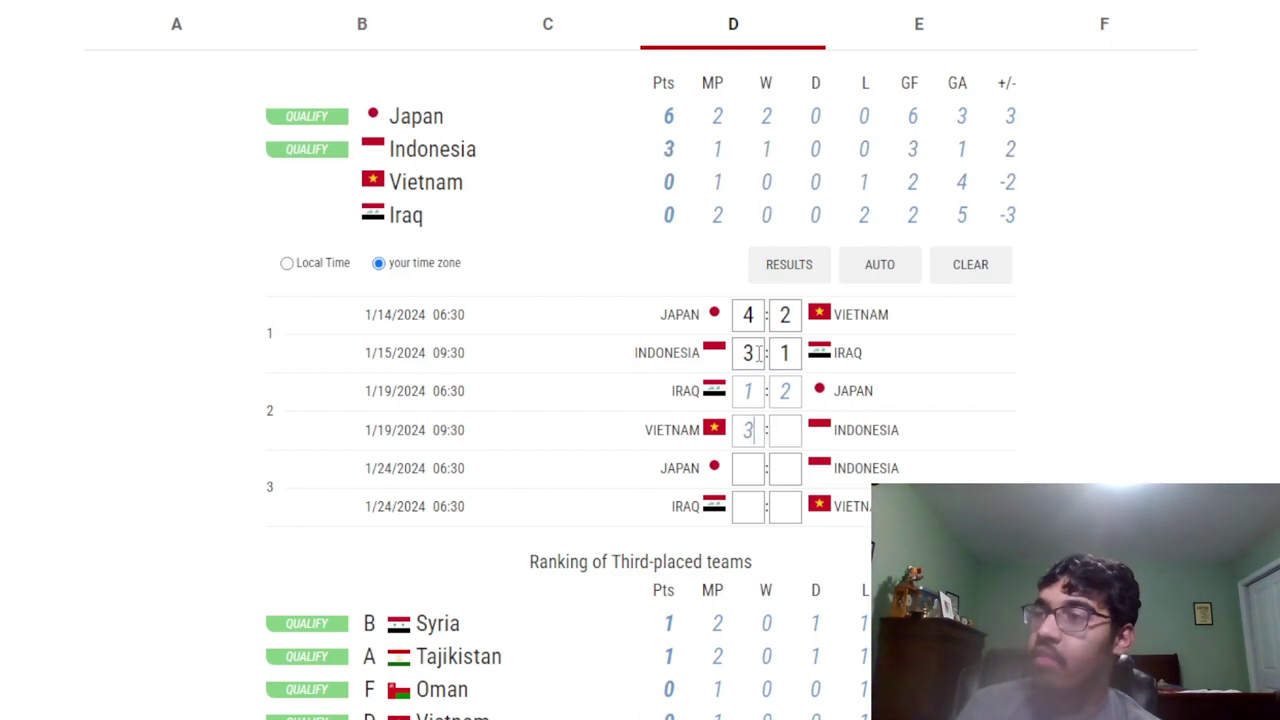
click(781, 438)
text(2)
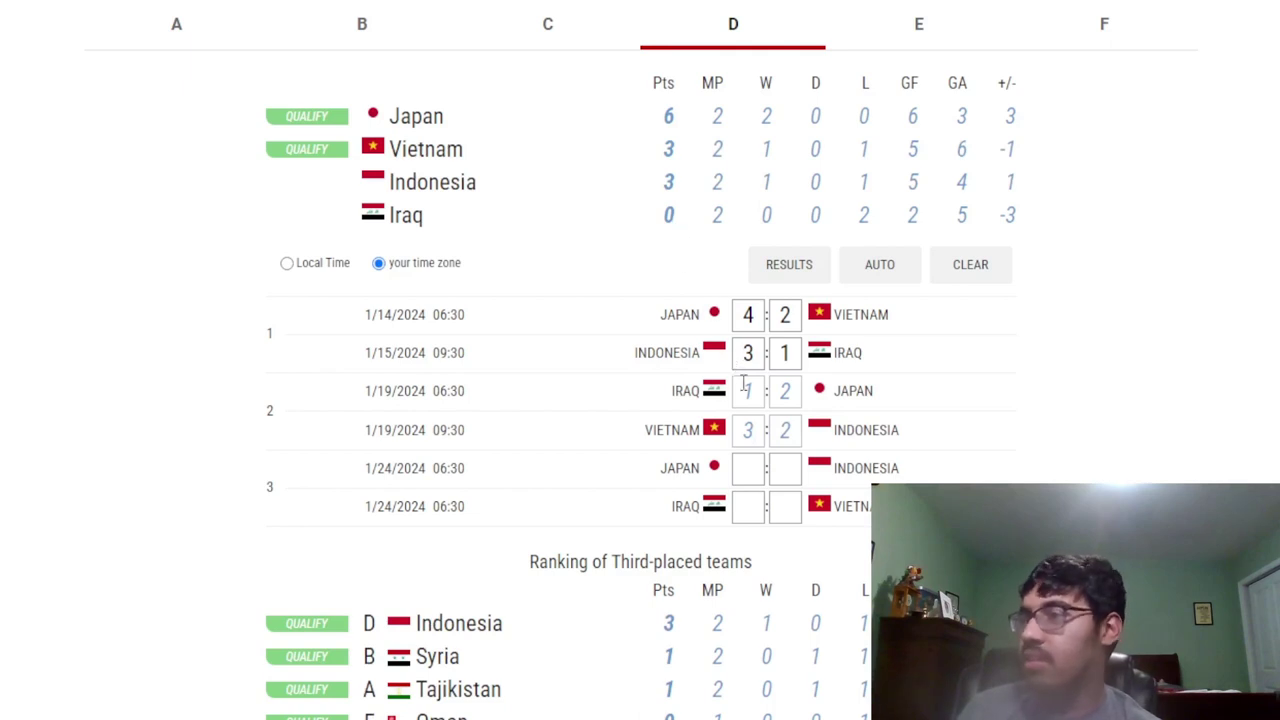
Correct the Group D matchday 1 score of Indonesia versus Iraq to 1–3
double_click(750, 353)
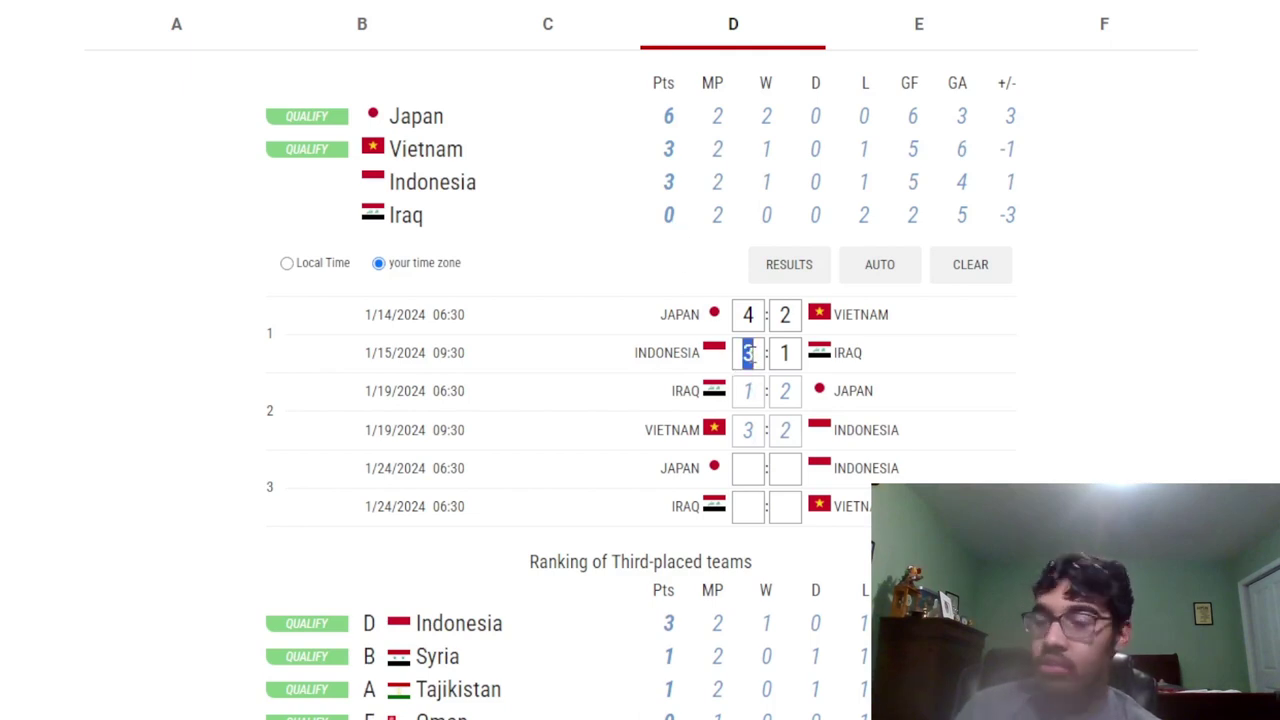
text(1)
double_click(786, 353)
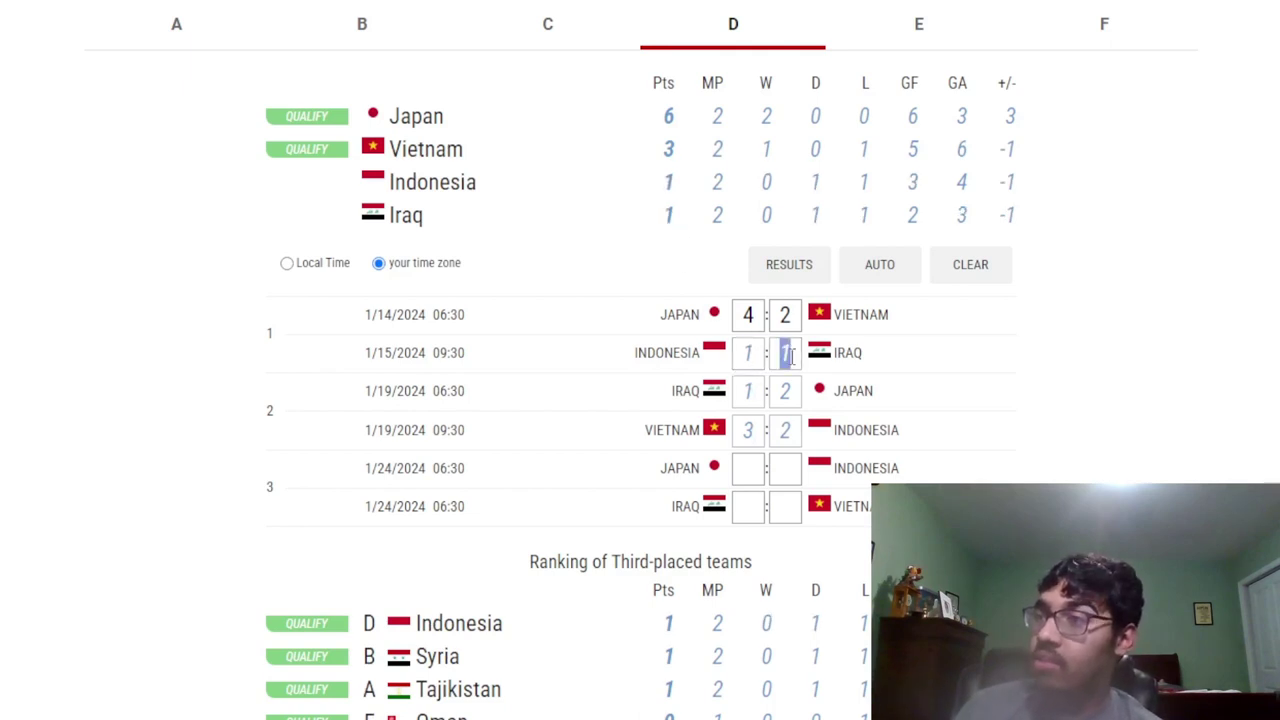
text(3)
Open Group E and enter a 1–2 score for the Jordan versus Korea Republic match
scroll(1247, 458, up, 1)
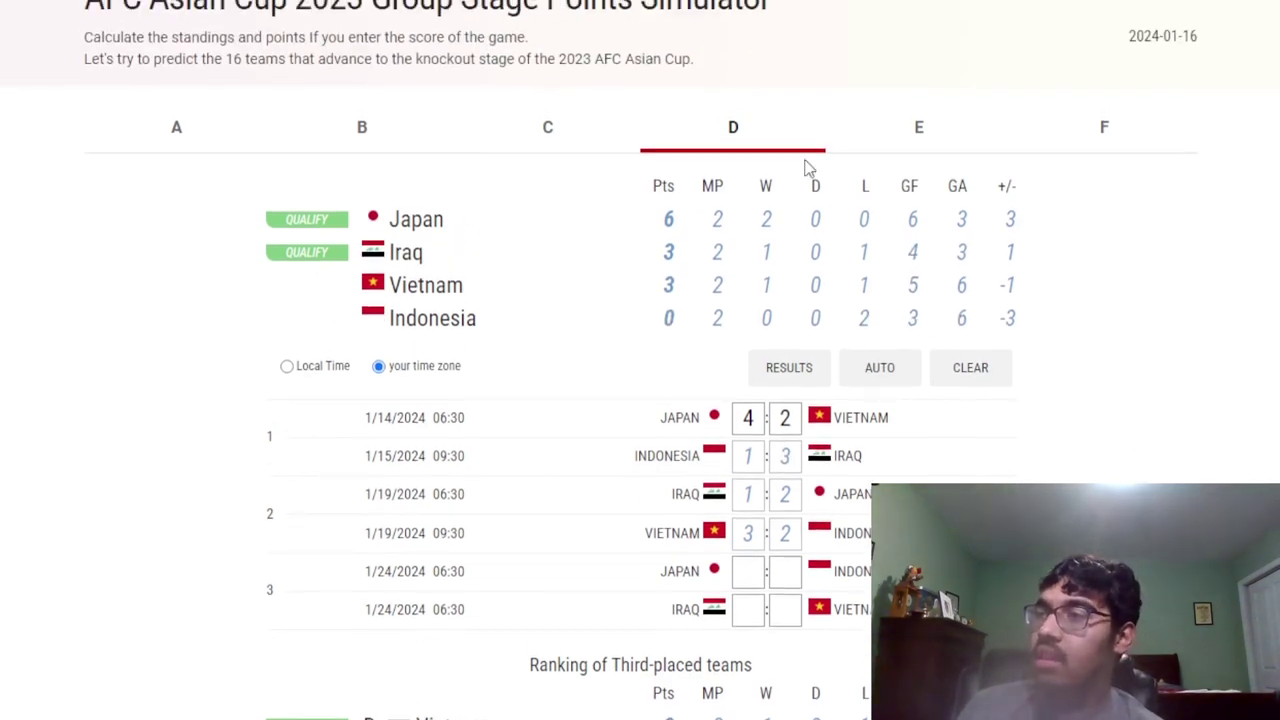
click(878, 145)
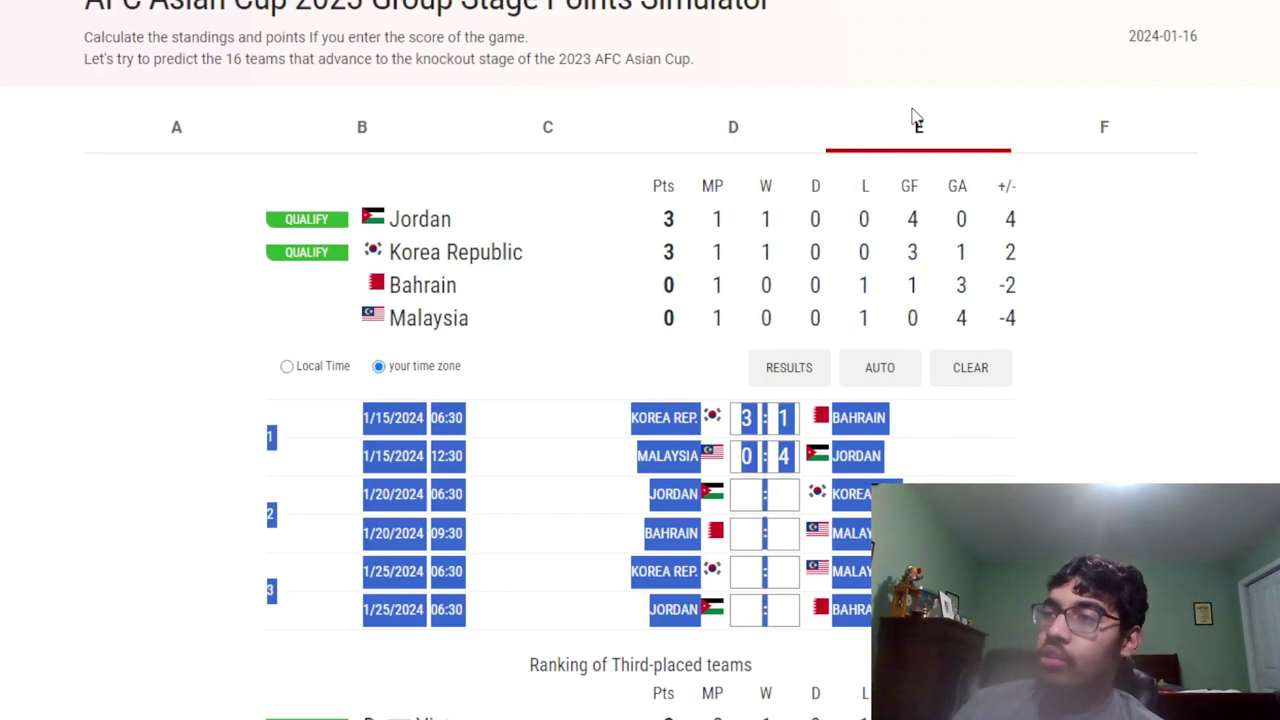
scroll(914, 120, up, 1)
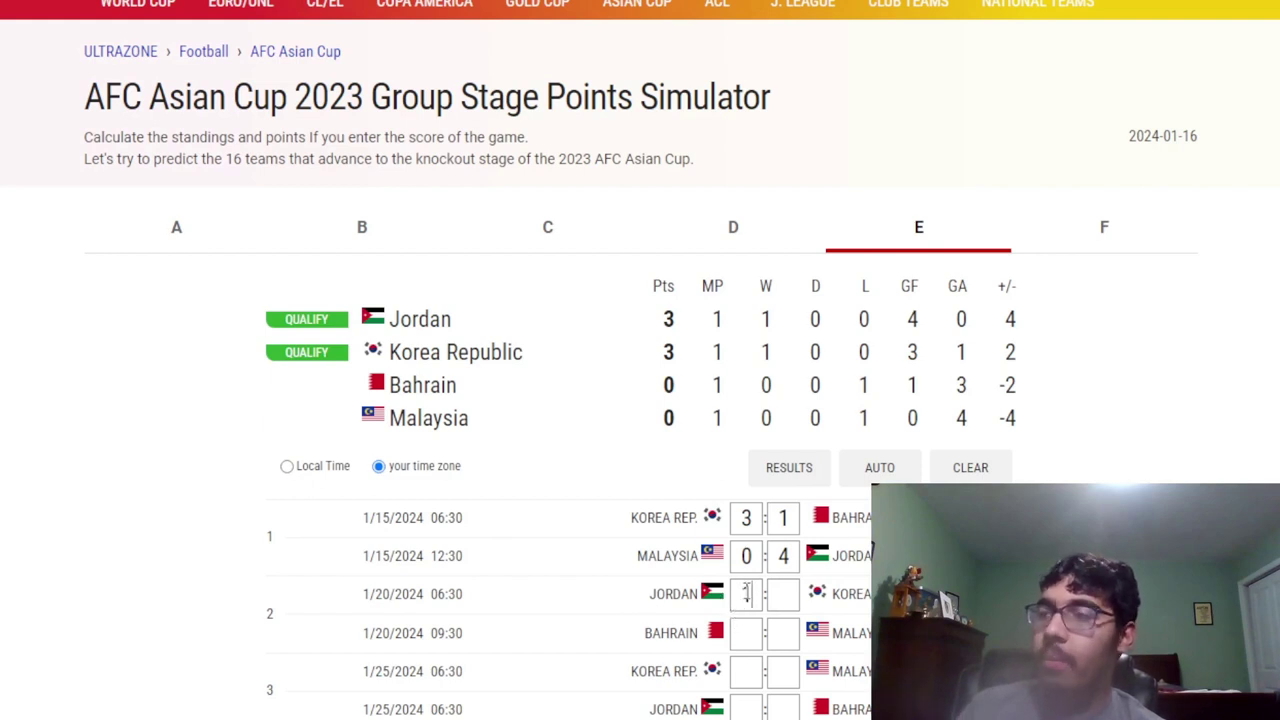
click(746, 593)
text(1)
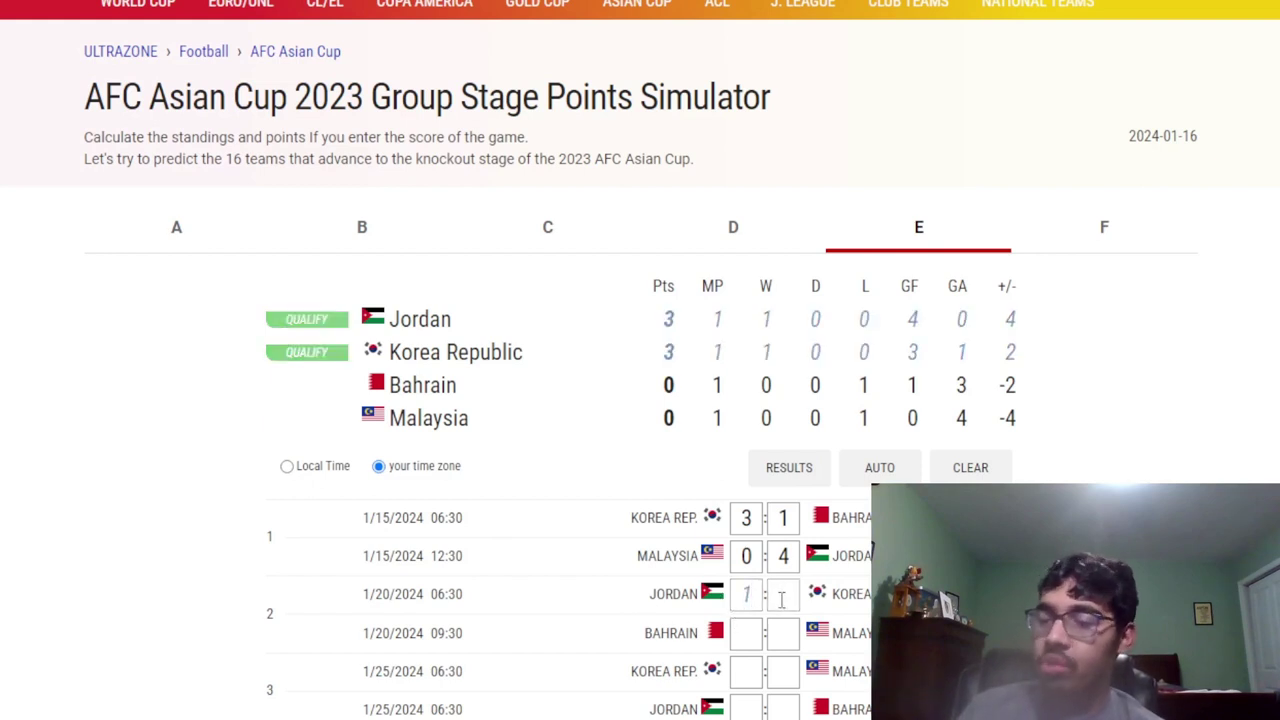
click(782, 594)
text(2)
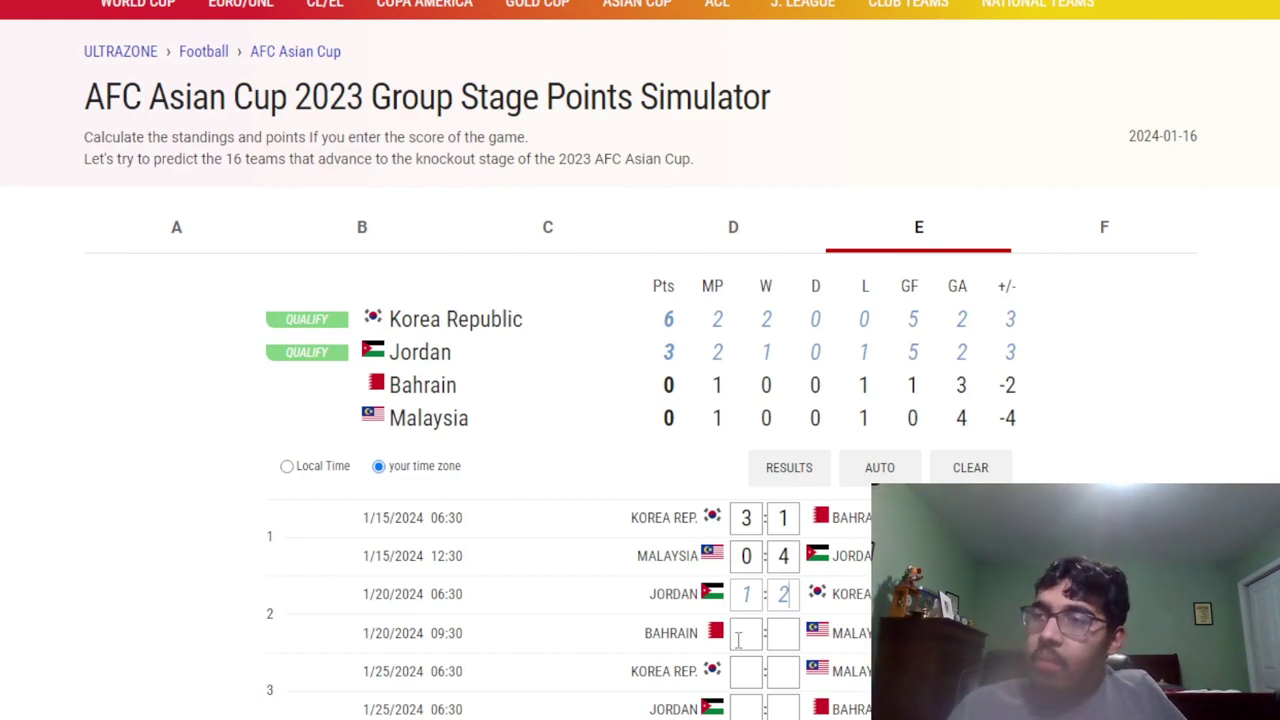
Enter a 1–0 score for the Bahrain versus Malaysia match in Group E
click(743, 637)
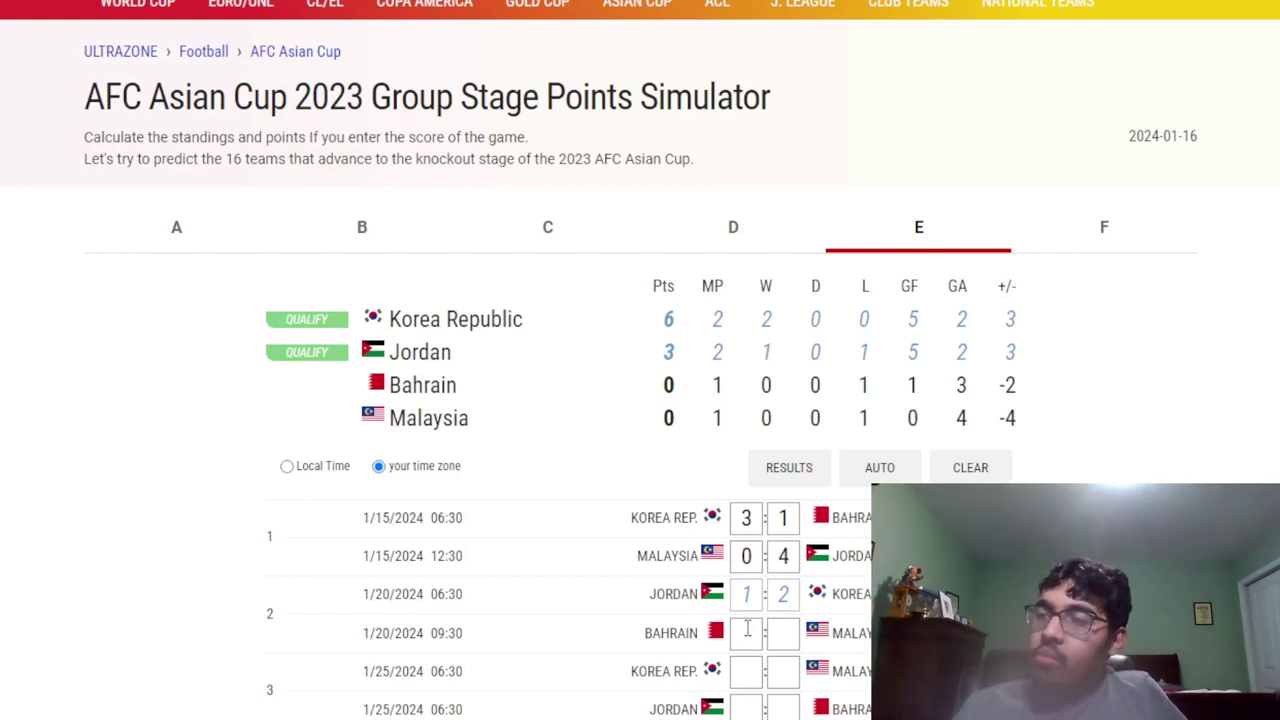
text(1)
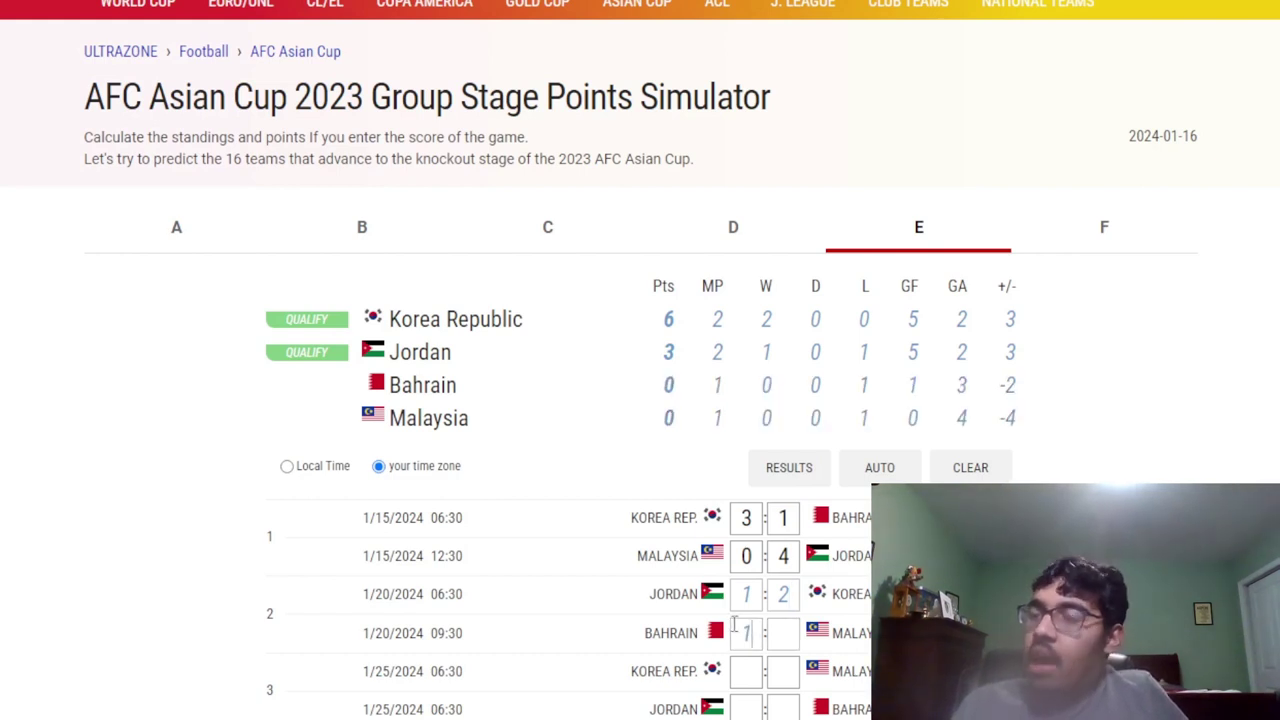
click(773, 626)
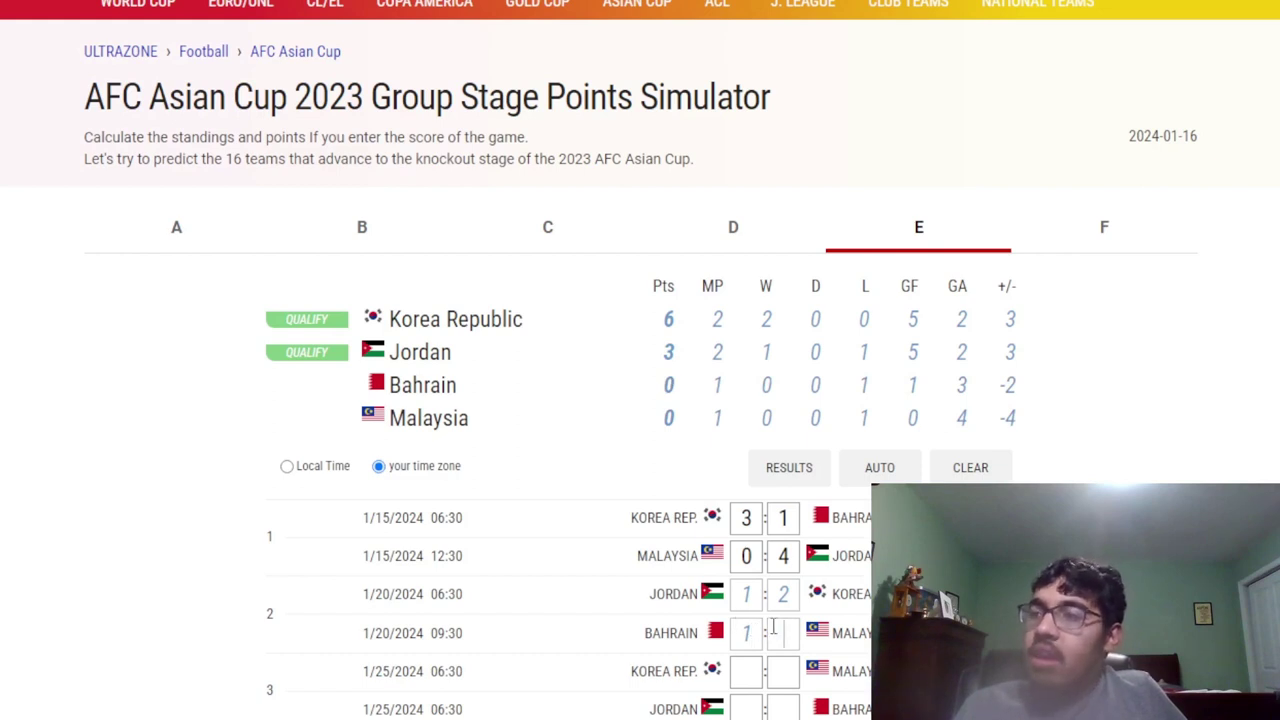
text(0)
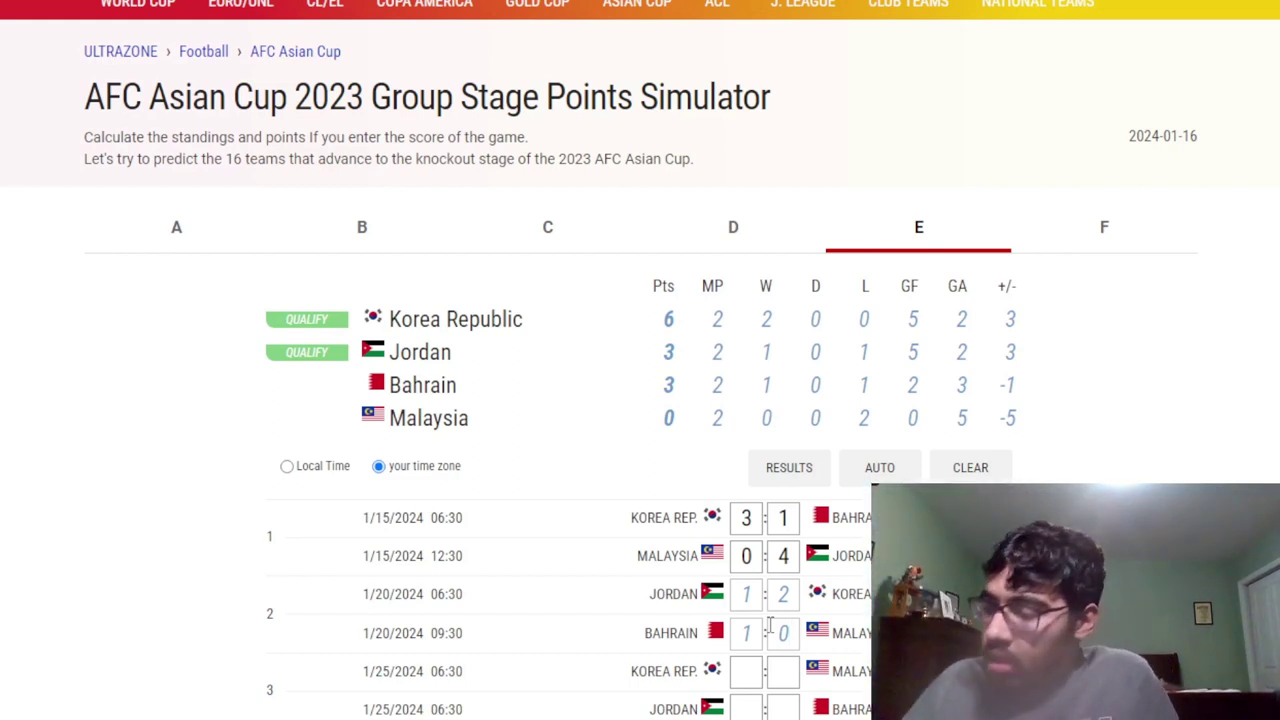
Open Group F and enter a 1–0 score for the Oman versus Thailand match
click(1104, 262)
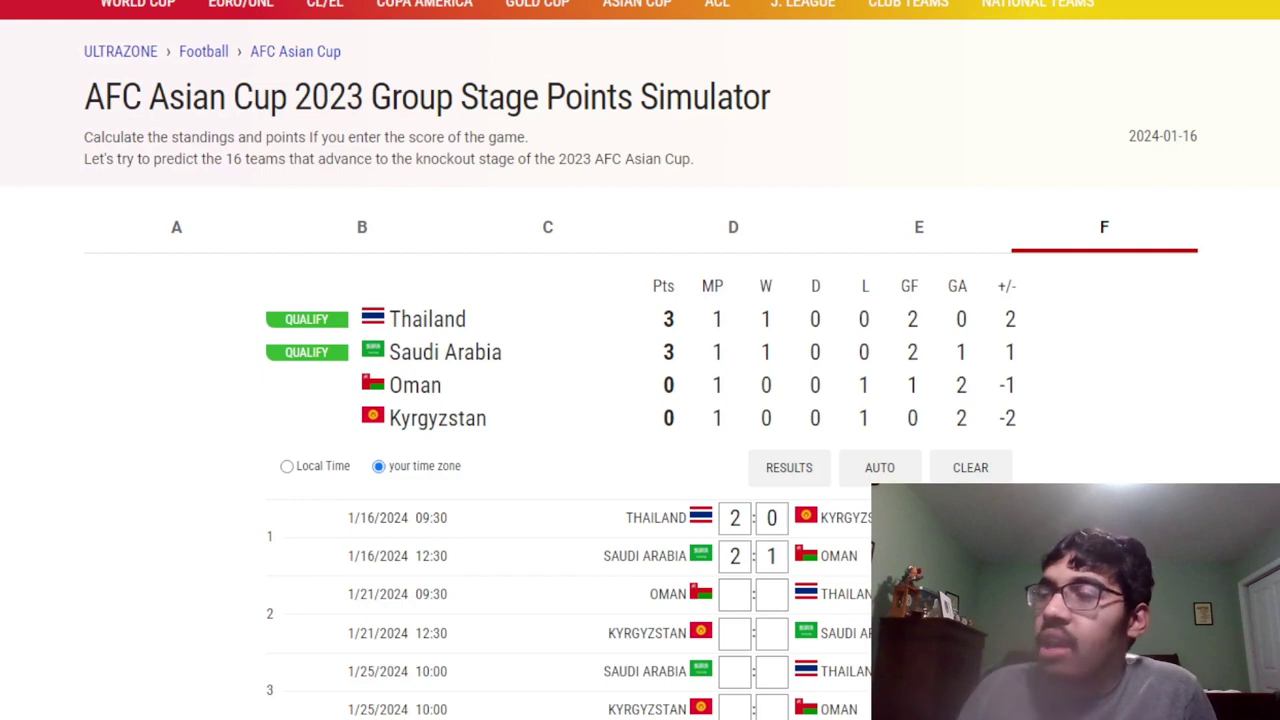
click(725, 595)
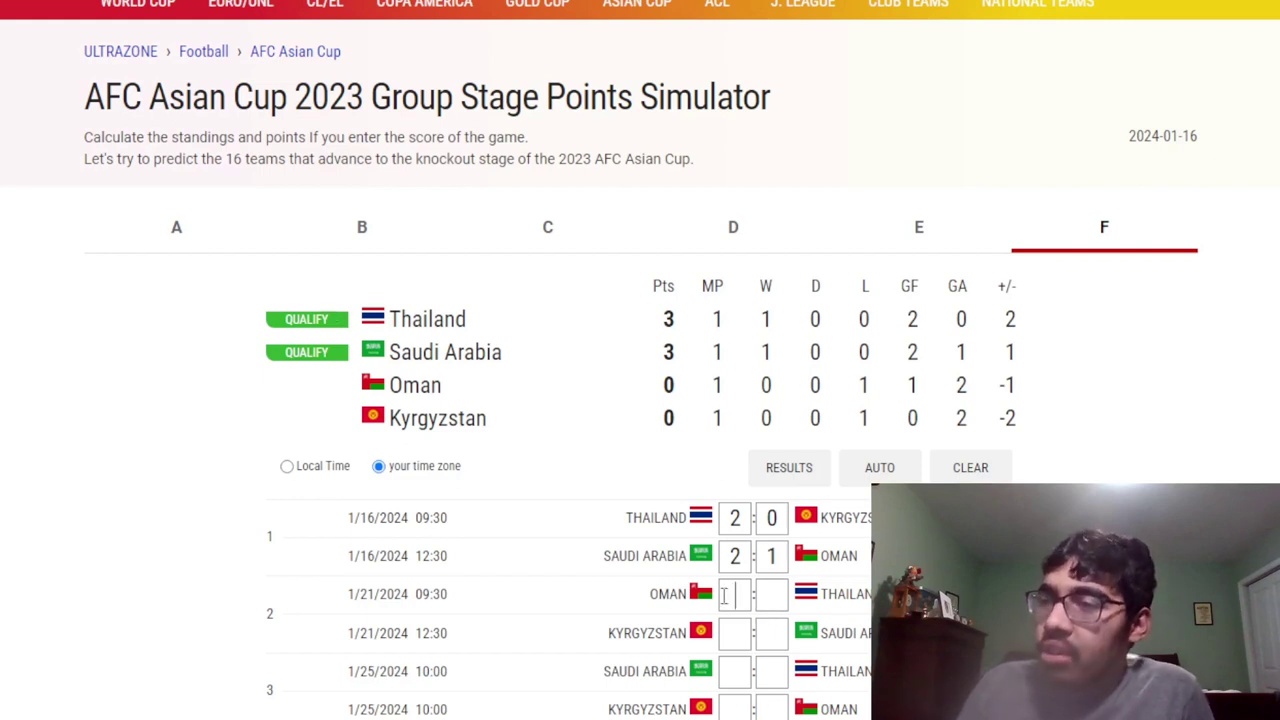
text(1)
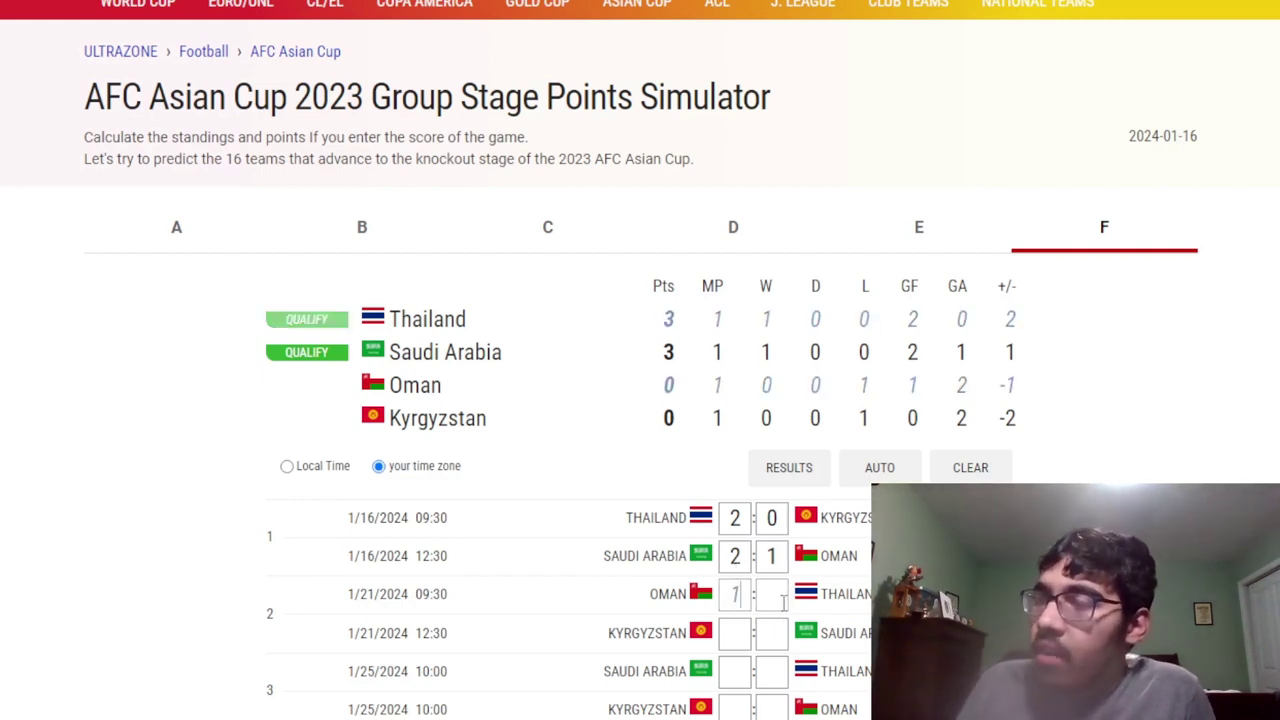
click(772, 595)
text(0)
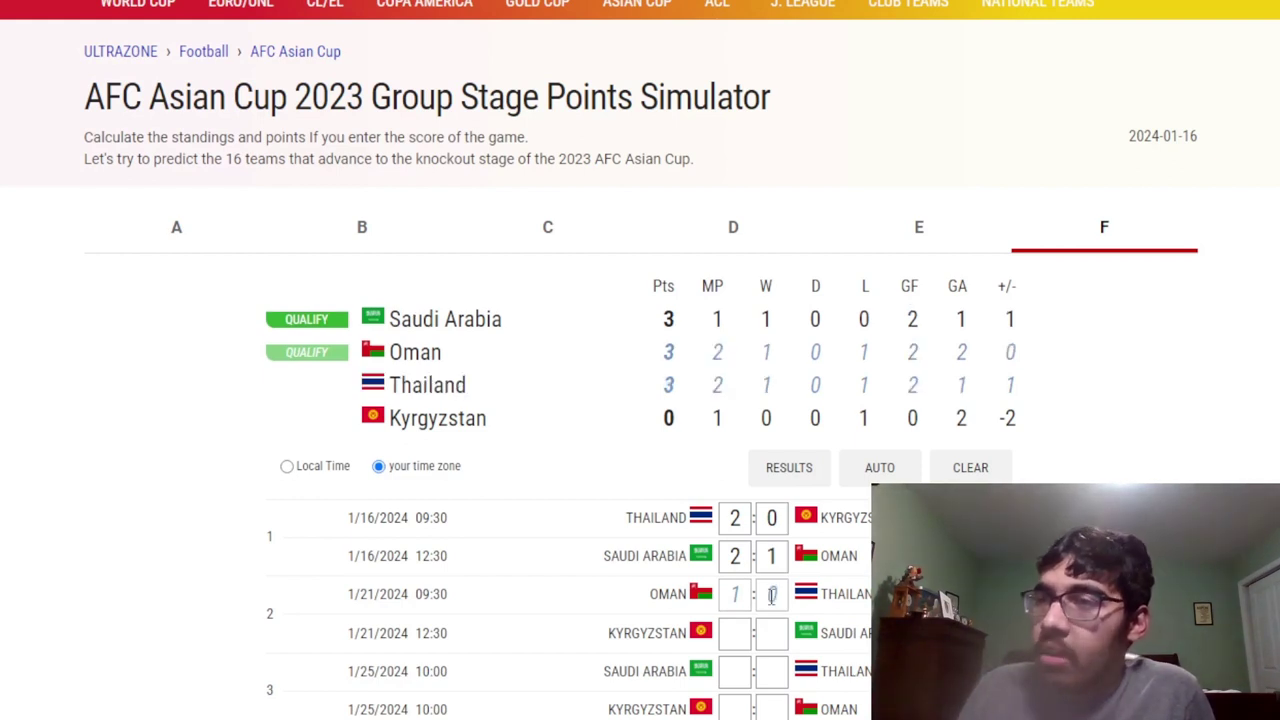
Enter a 0–1 score for the Kyrgyzstan versus Saudi Arabia match in Group F
click(731, 643)
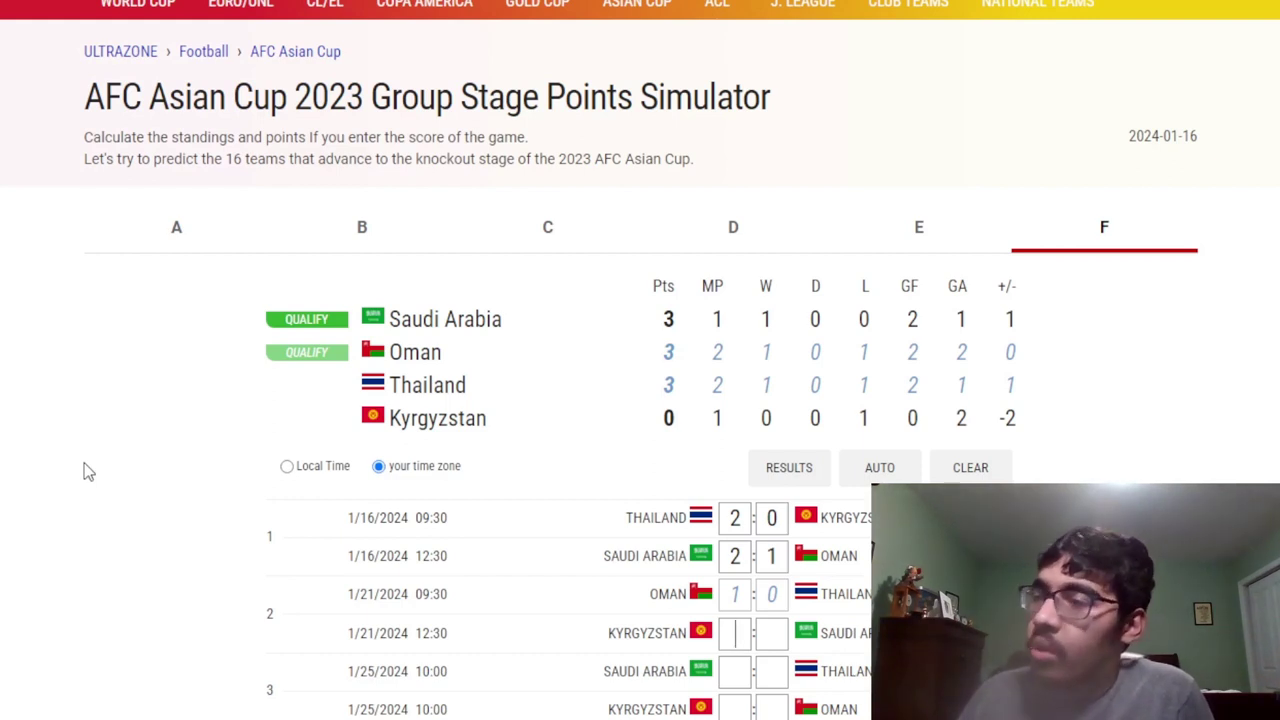
text(0)
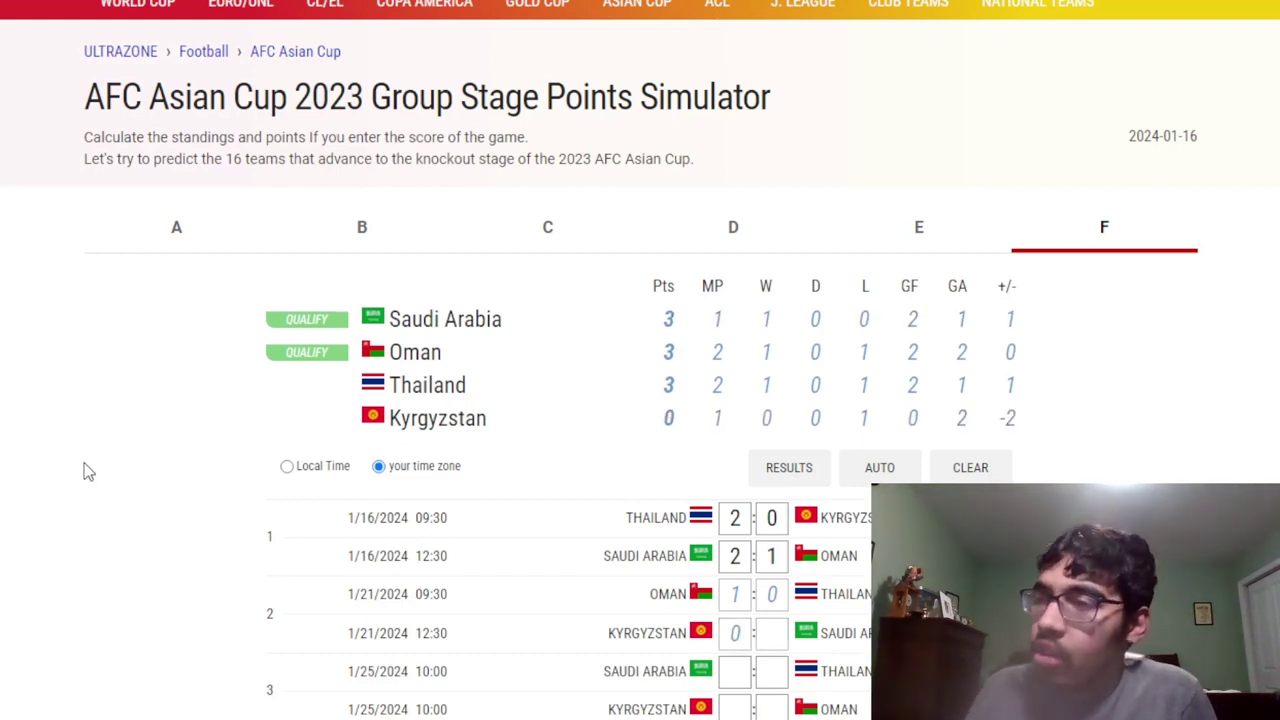
click(774, 637)
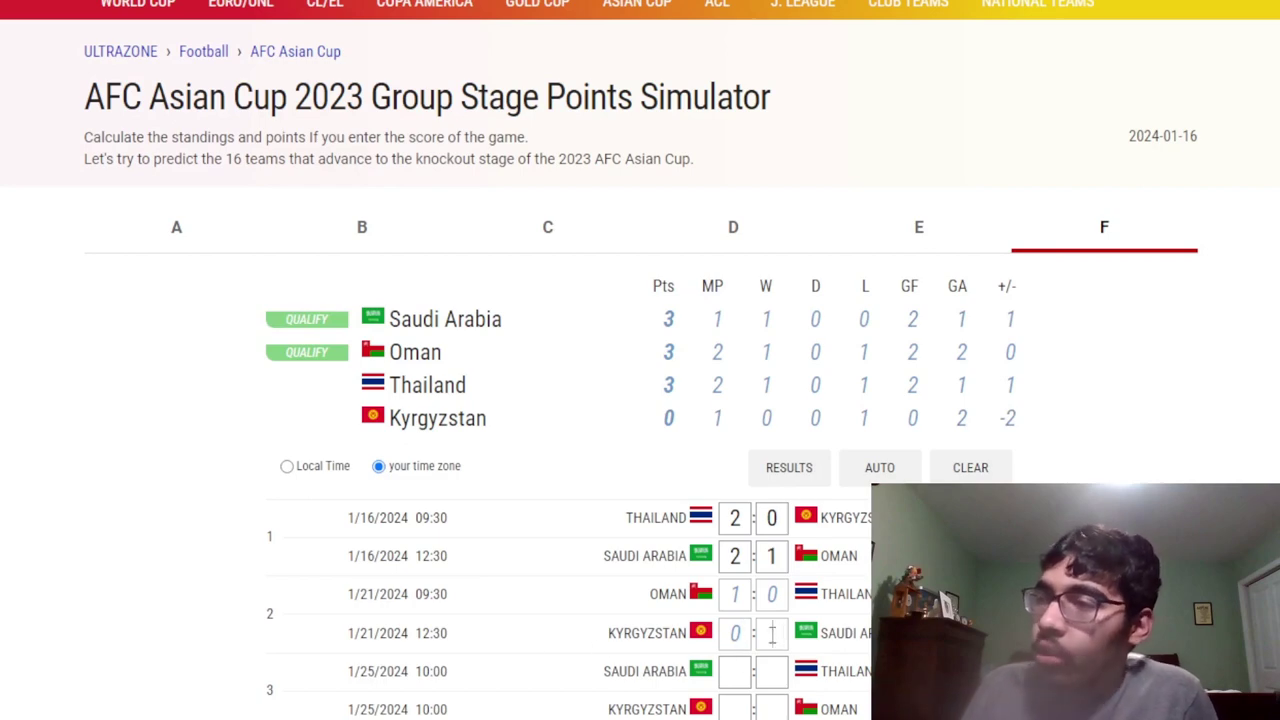
text(1)
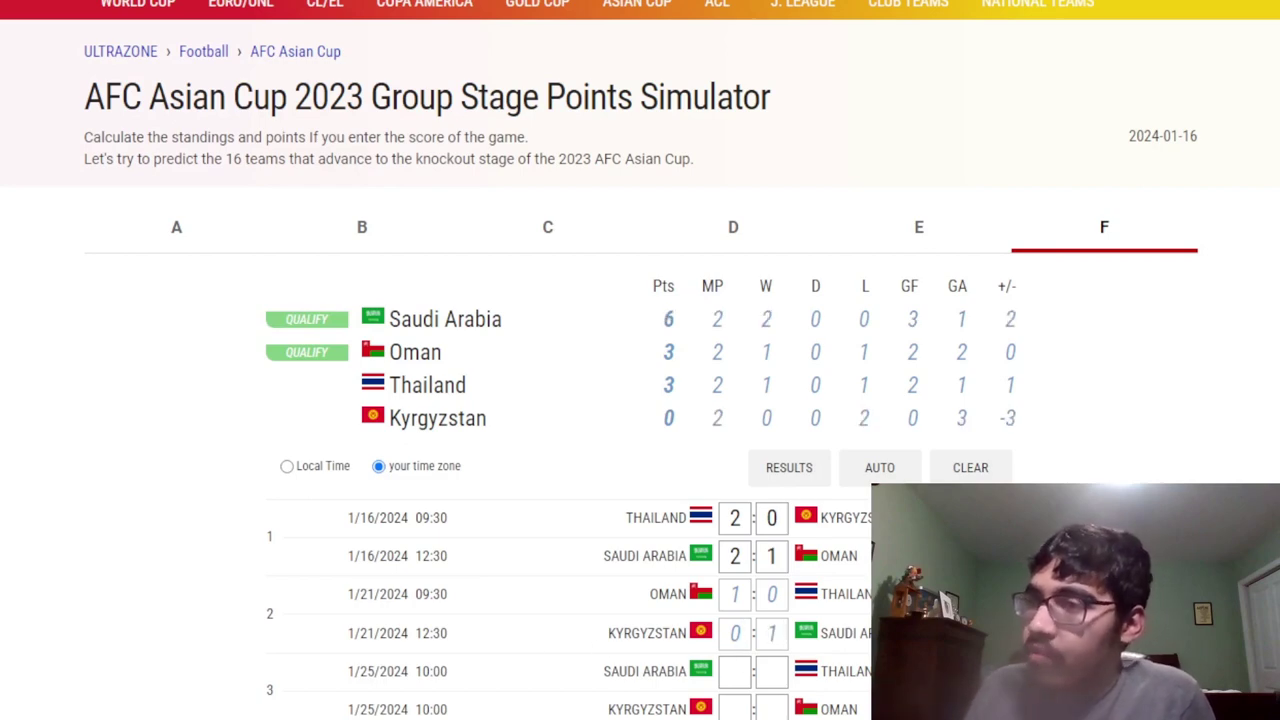
scroll(546, 443, down, 5)
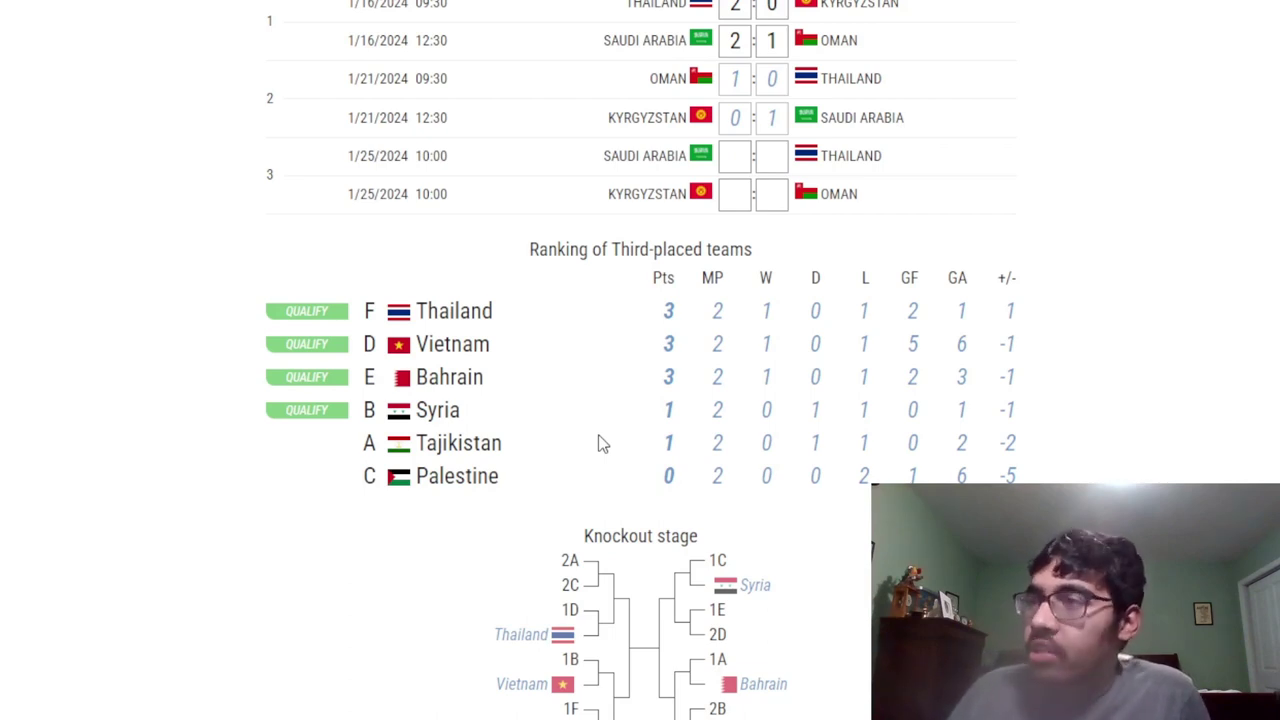
scroll(600, 443, up, 5)
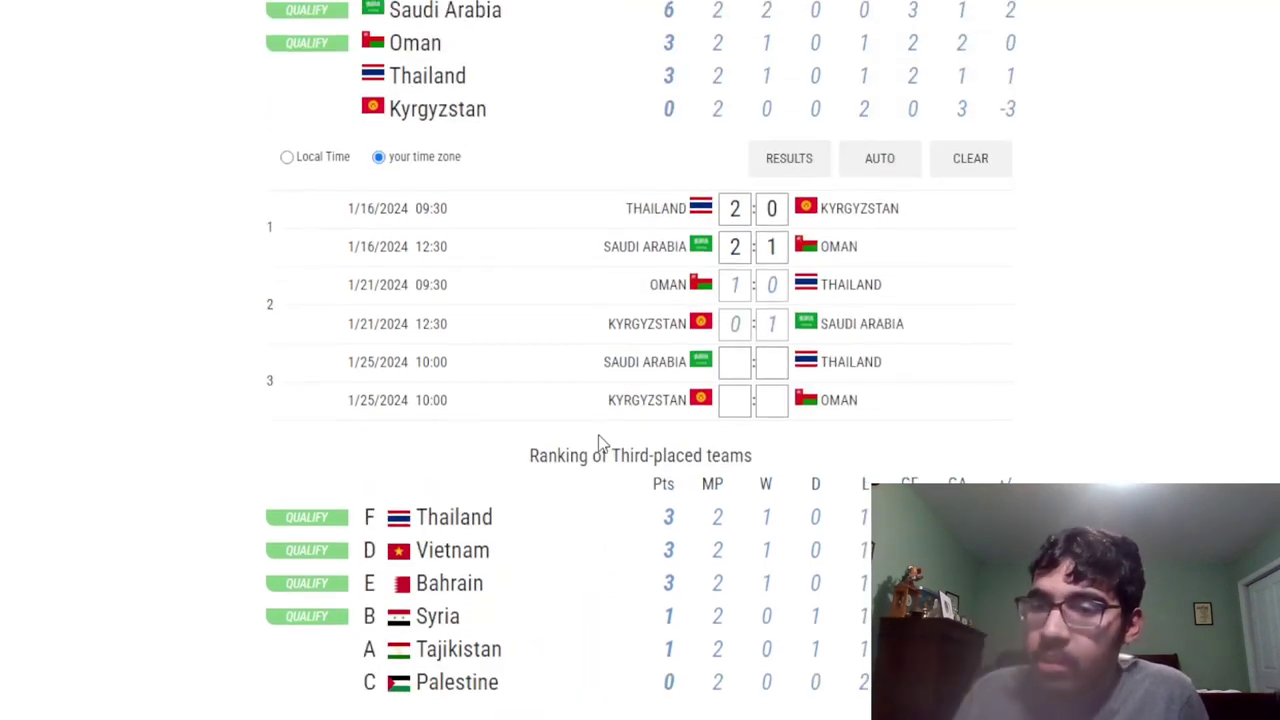